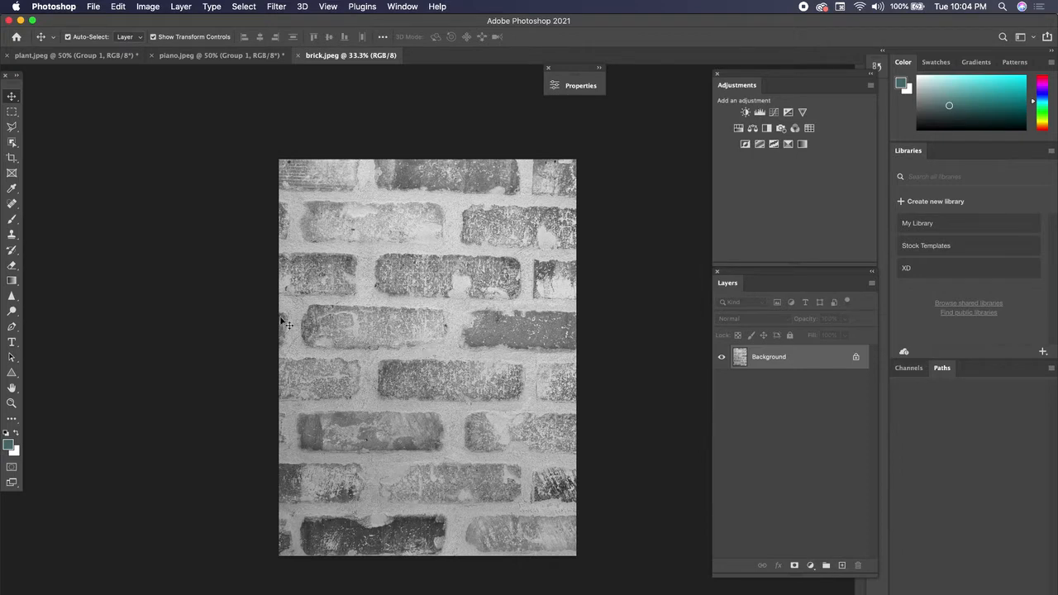
# Add the teal text "Type is more readable with high contrast." in Didot Regular, 304 pt, and position it around the middle of the brick photo
pyautogui.click(11, 341)
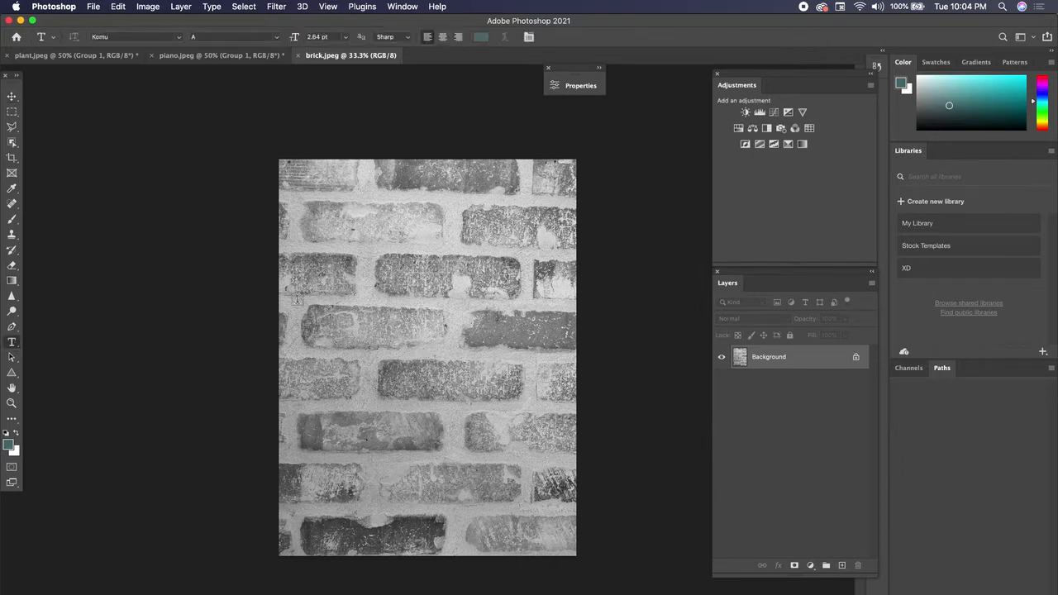
pyautogui.click(409, 322)
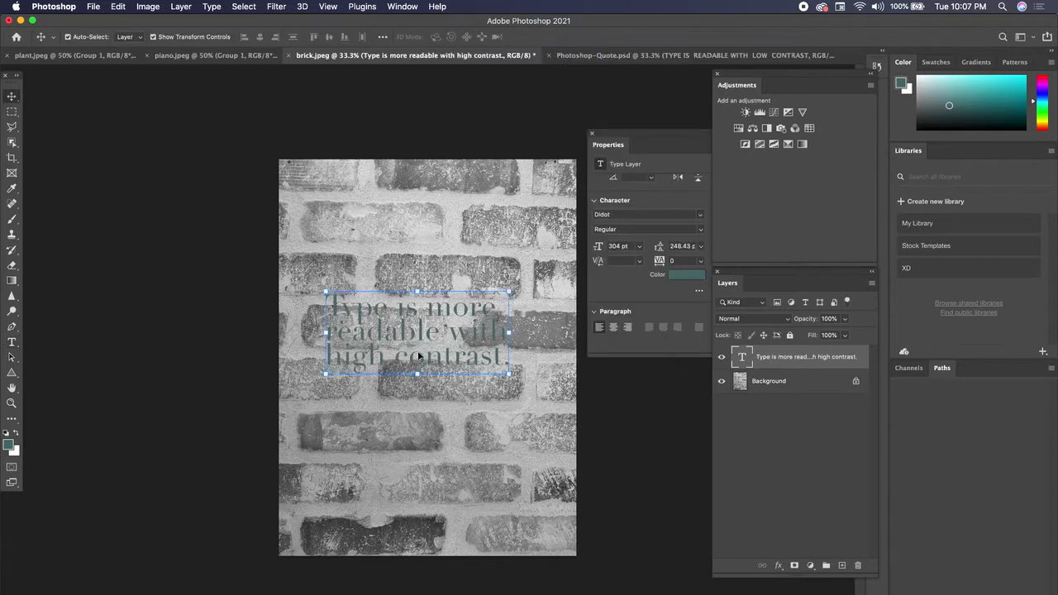
pyautogui.moveTo(409, 335)
pyautogui.mouseDown()
pyautogui.moveTo(434, 331)
pyautogui.moveTo(416, 335)
pyautogui.mouseUp()
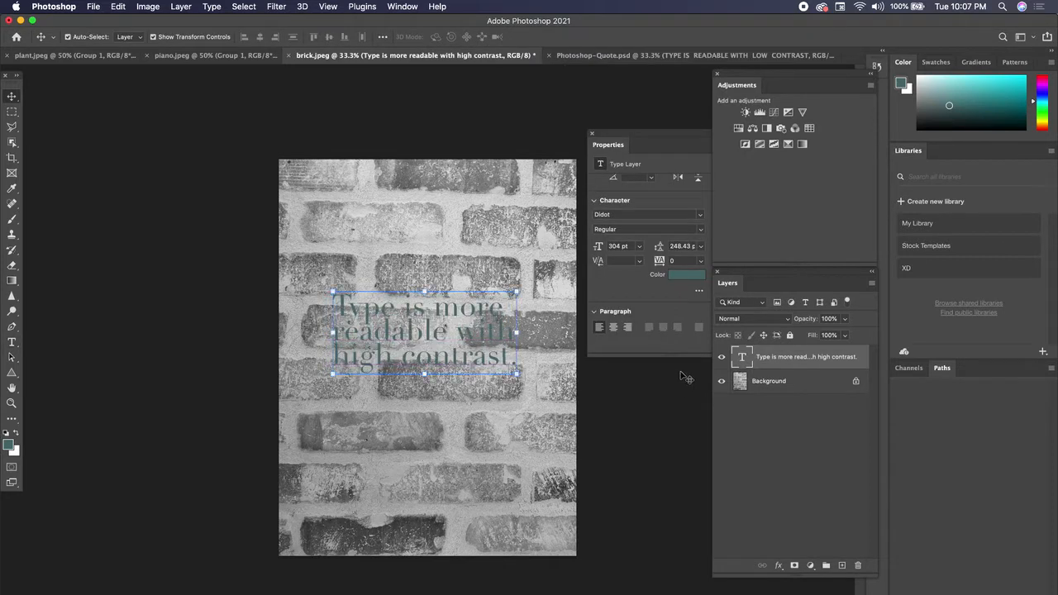
pyautogui.click(619, 215)
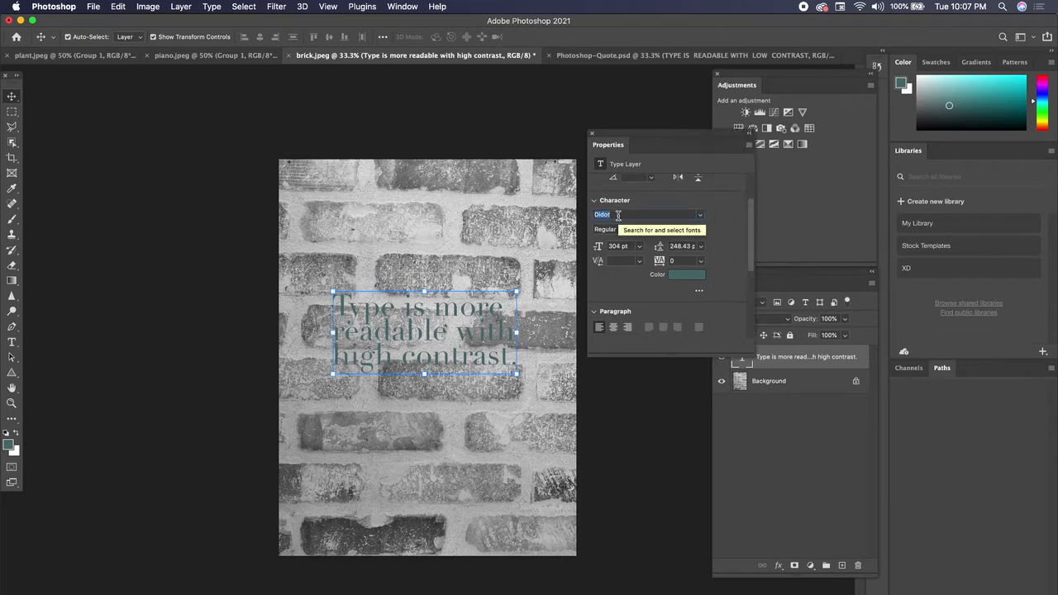
pyautogui.click(529, 248)
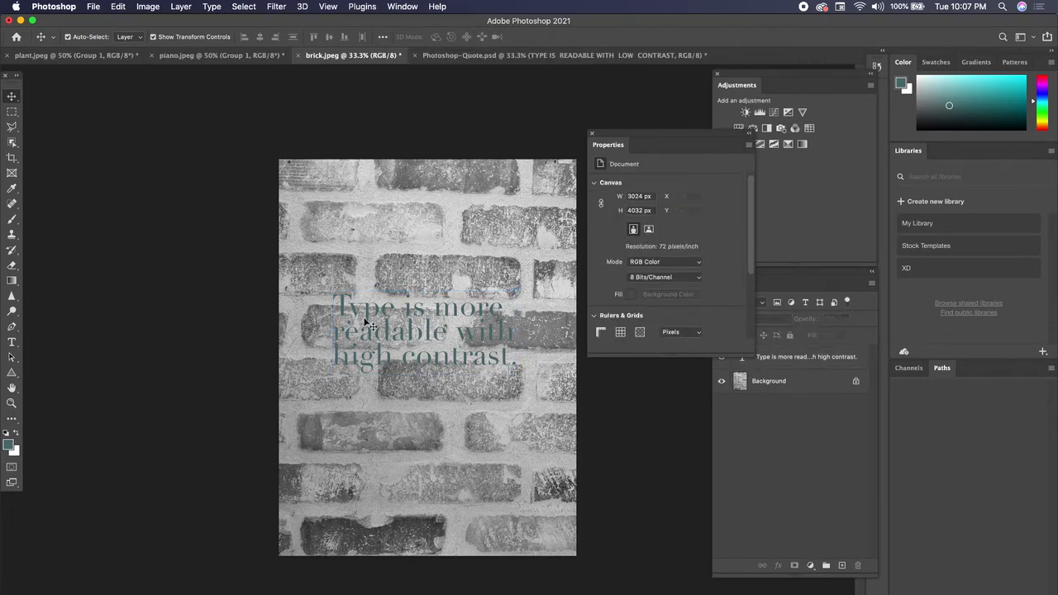
pyautogui.moveTo(375, 321); pyautogui.dragTo(376, 344)
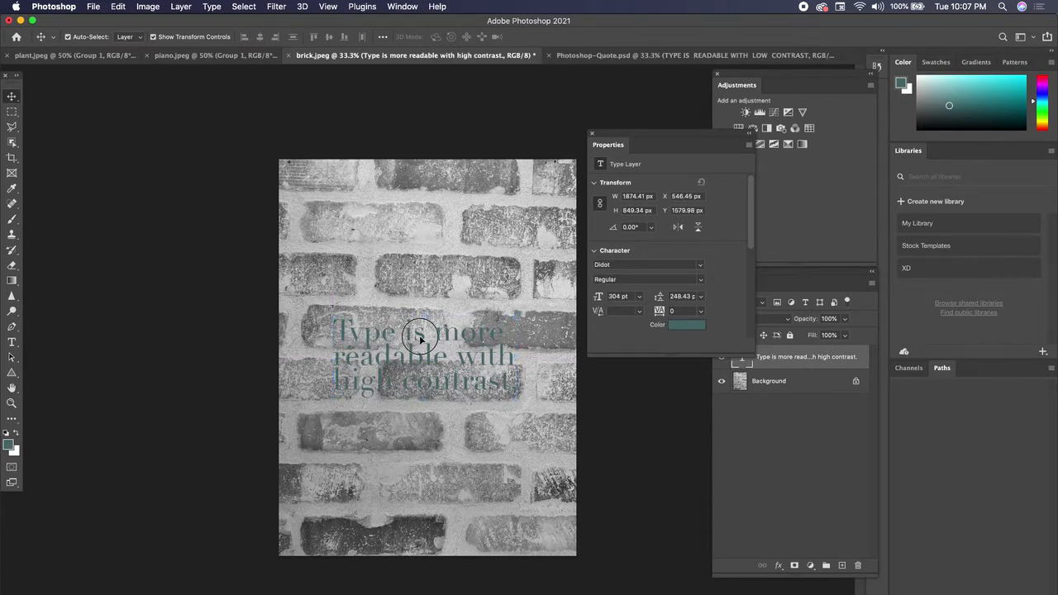
pyautogui.moveTo(423, 338)
pyautogui.mouseDown()
pyautogui.moveTo(432, 347)
pyautogui.moveTo(426, 315)
pyautogui.moveTo(422, 331)
pyautogui.mouseUp()
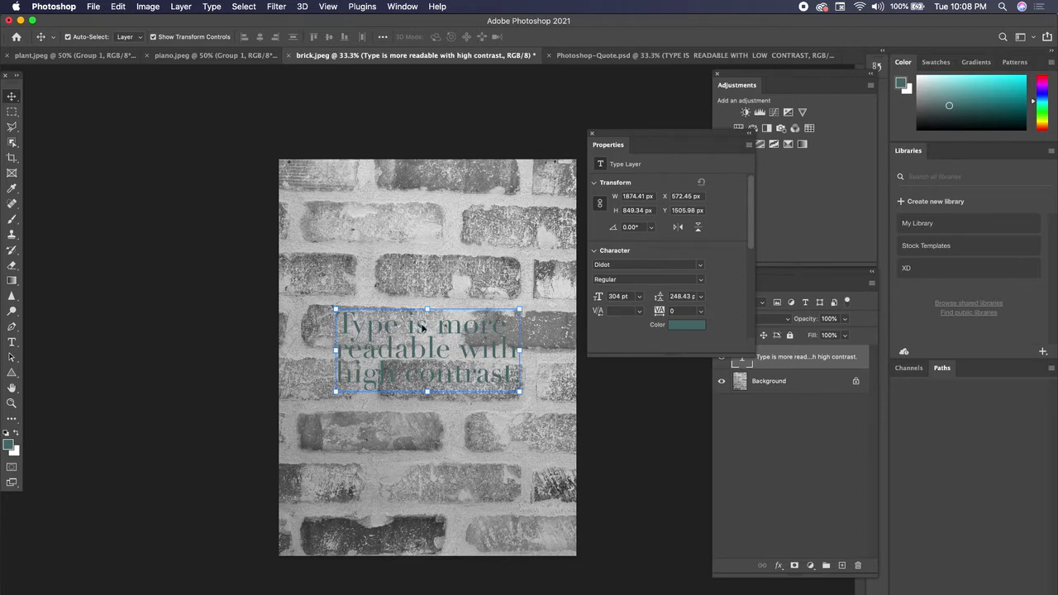
pyautogui.click(417, 220)
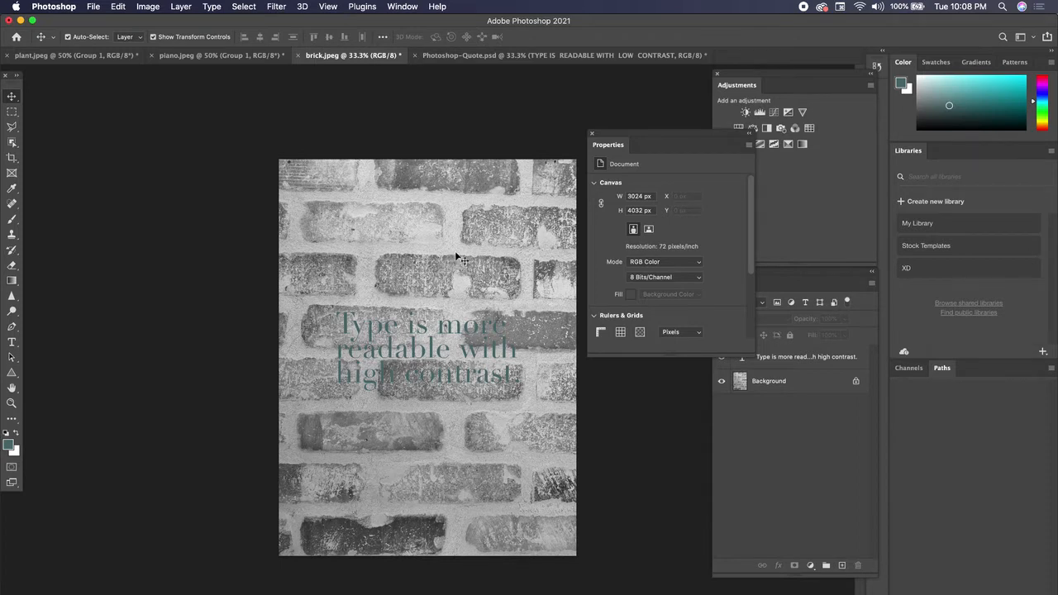
# Recolour all of the text on the brick photo to white and finish editing it
pyautogui.doubleClick(413, 330)
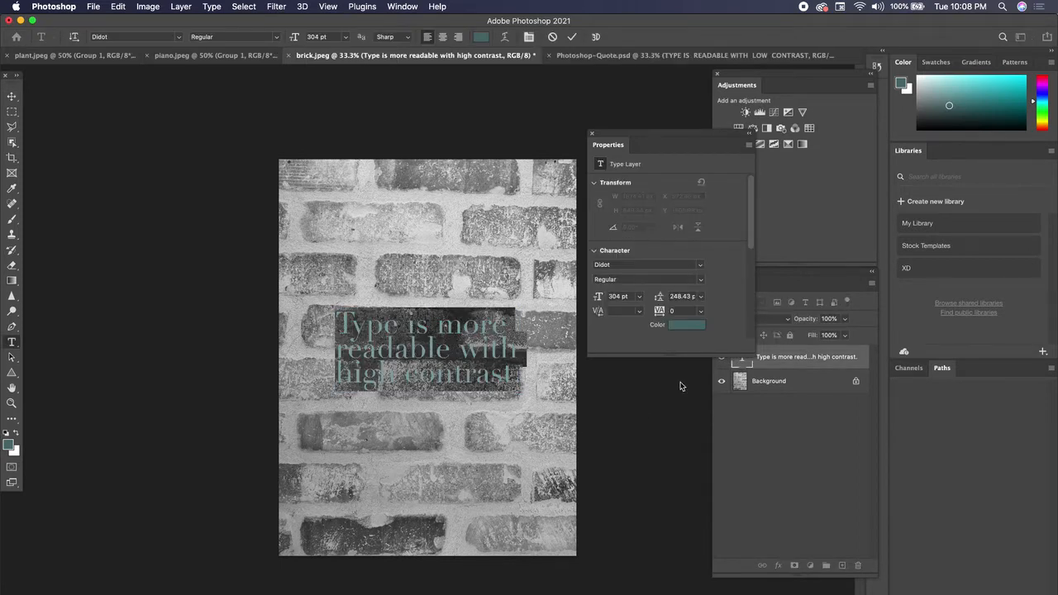
pyautogui.click(673, 325)
pyautogui.moveTo(668, 301); pyautogui.dragTo(622, 240)
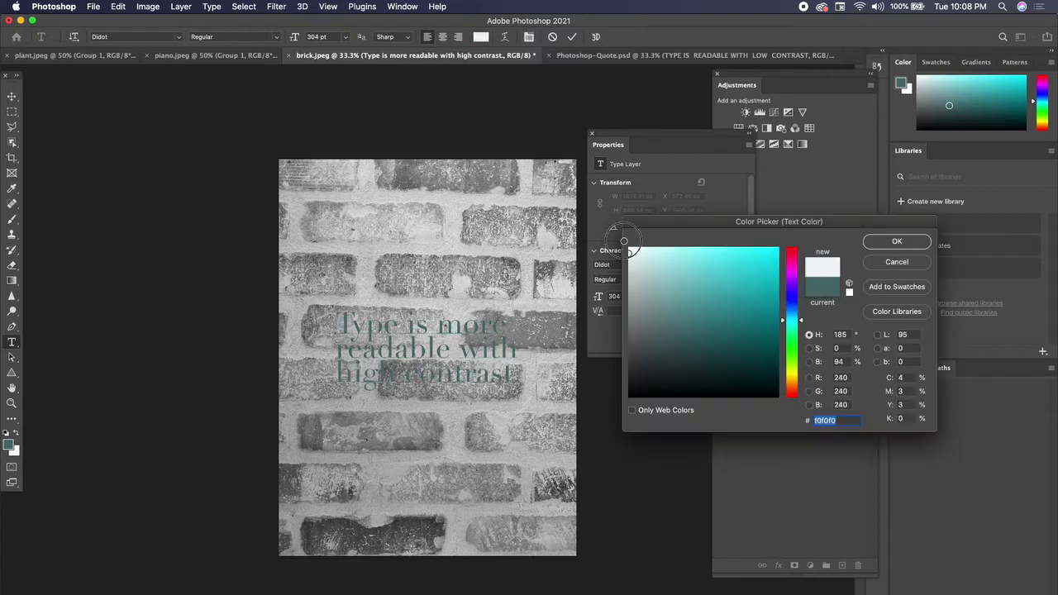
pyautogui.click(896, 241)
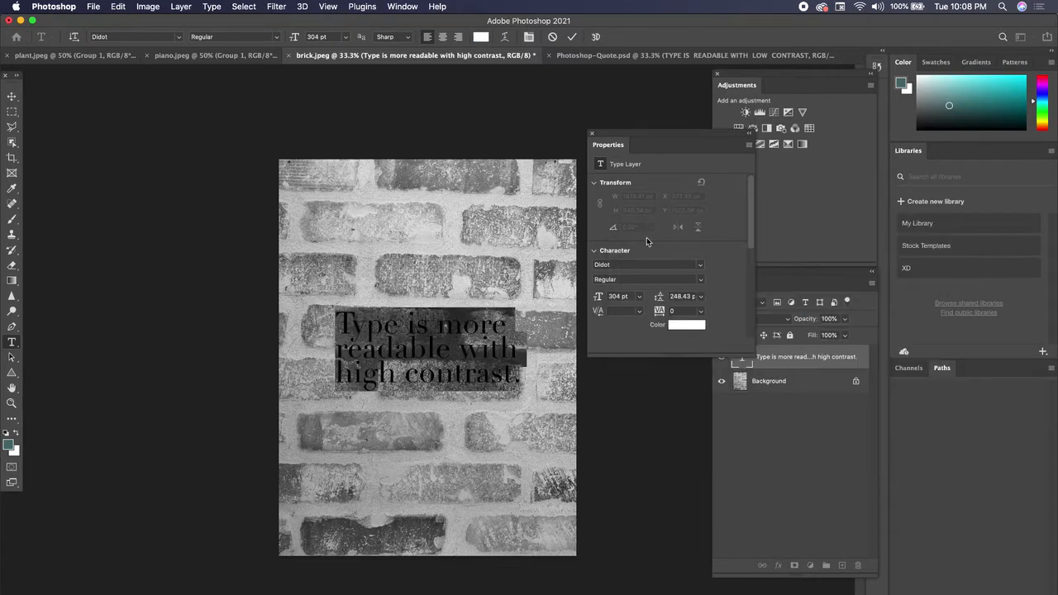
pyautogui.click(11, 96)
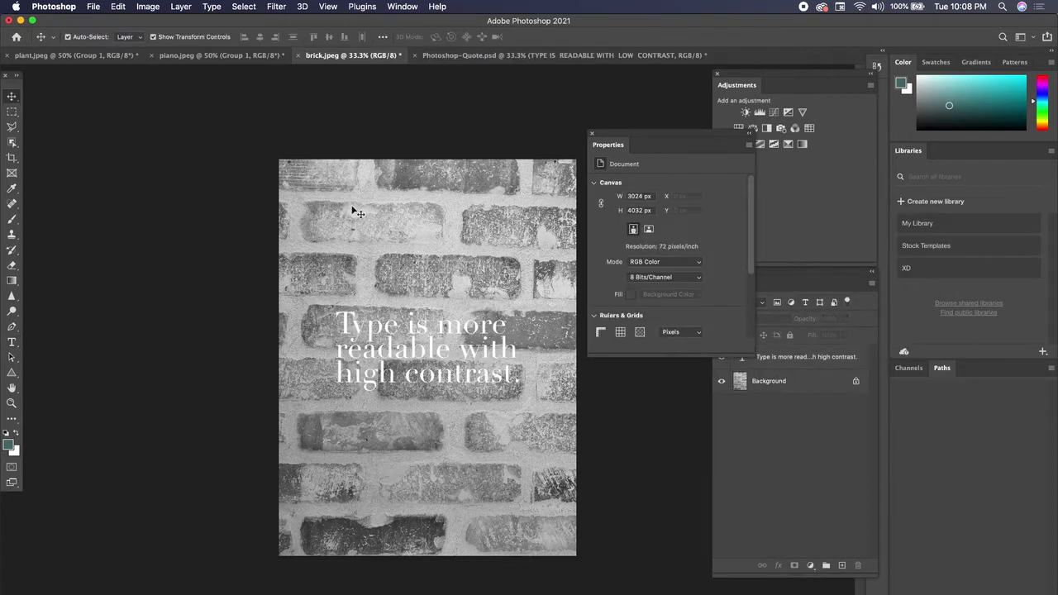
# Convert the locked Background of the brick photo into a regular layer named Layer 0
pyautogui.click(738, 380)
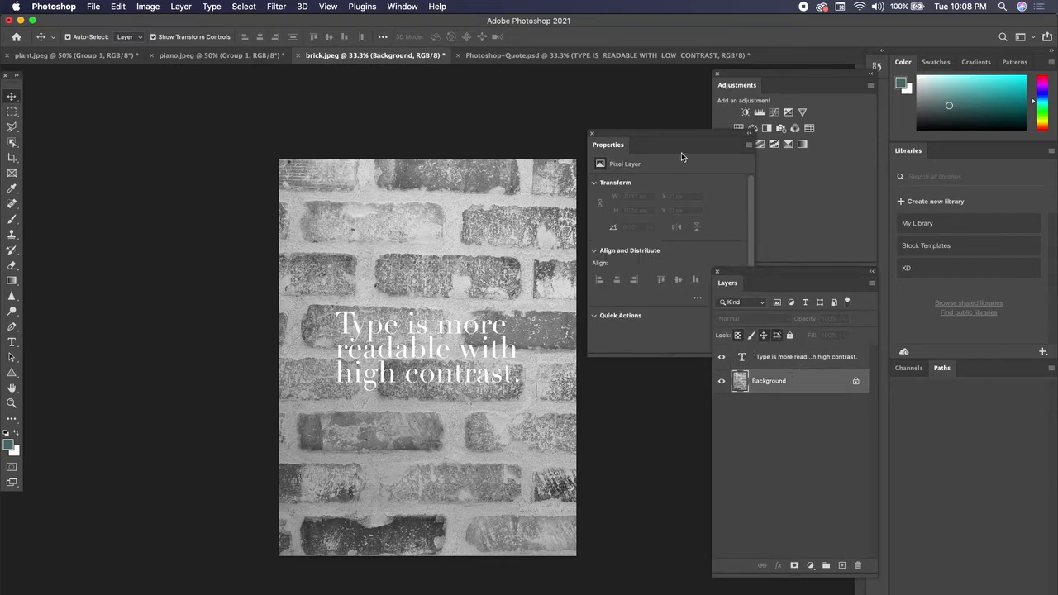
pyautogui.moveTo(653, 126); pyautogui.dragTo(579, 91)
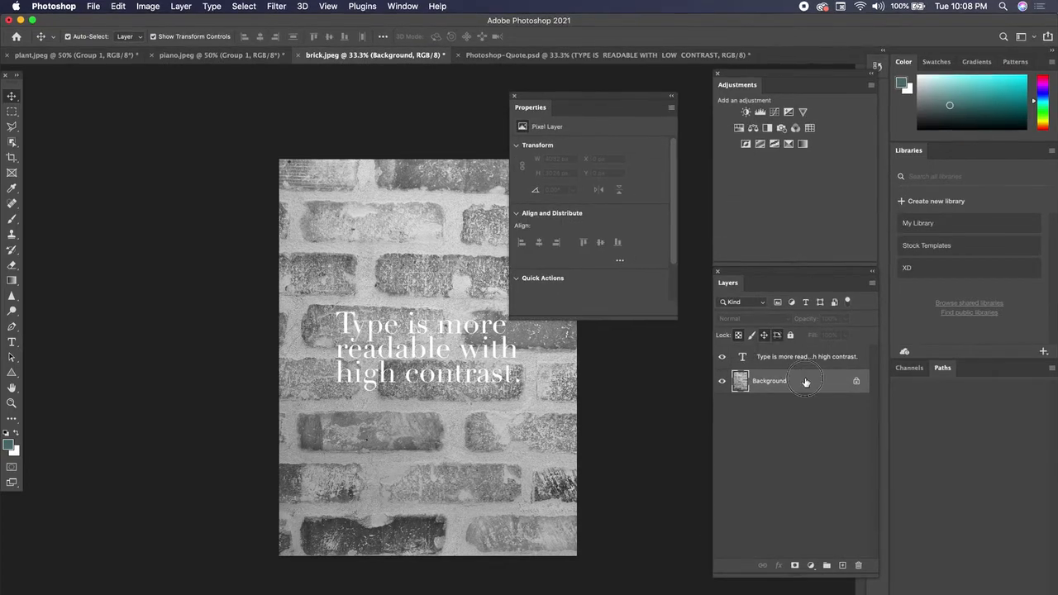
pyautogui.doubleClick(793, 380)
pyautogui.click(628, 312)
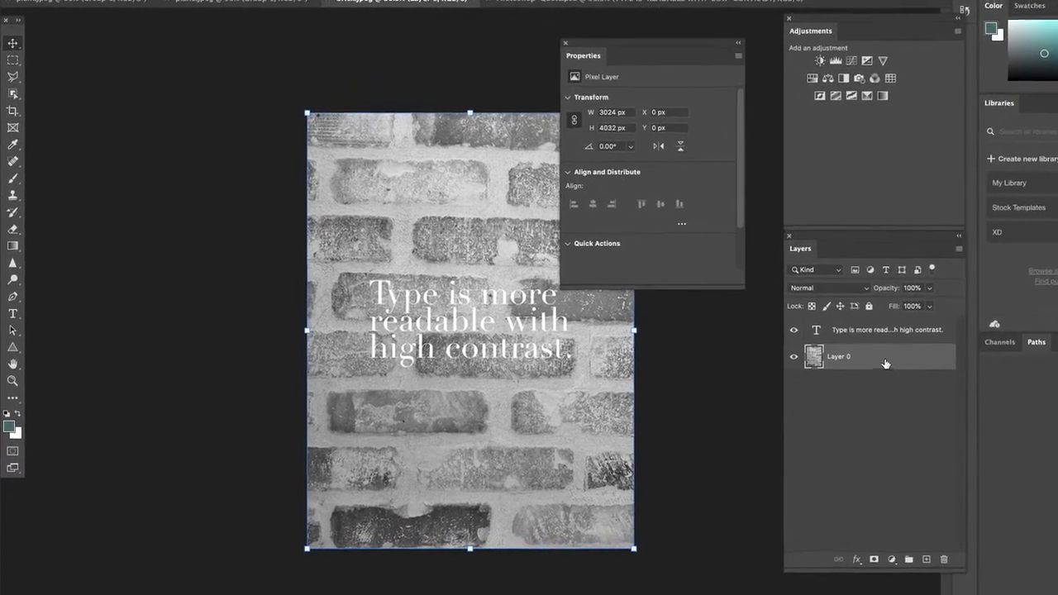
# Add a Gradient Map adjustment between the text and the brick layer, accepting the Foreground to Background gradient in the Gradient Editor
pyautogui.click(892, 93)
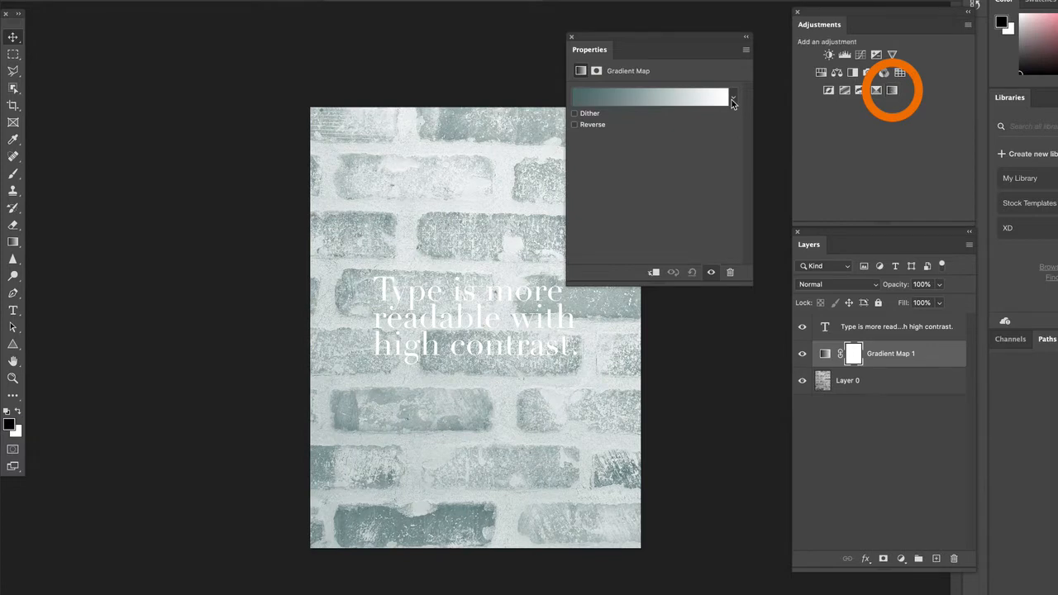
pyautogui.click(731, 100)
pyautogui.click(732, 100)
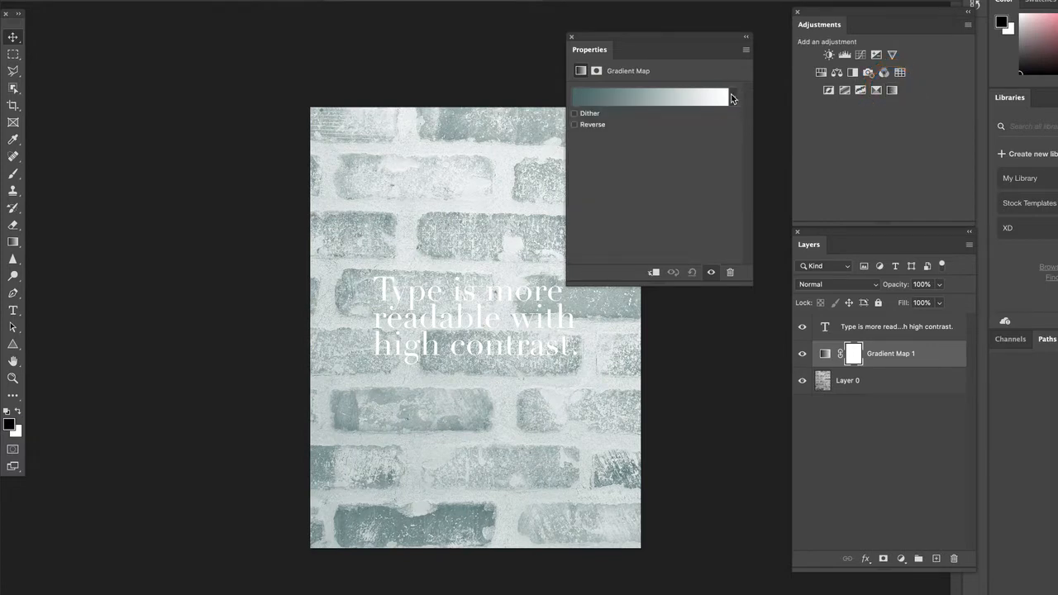
pyautogui.click(732, 99)
pyautogui.click(635, 100)
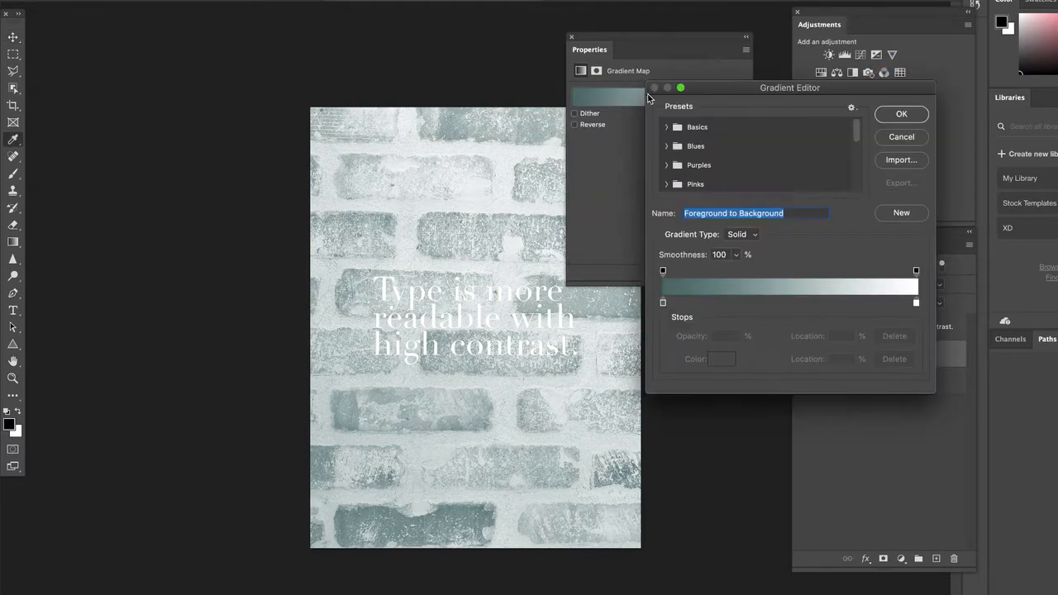
pyautogui.click(901, 114)
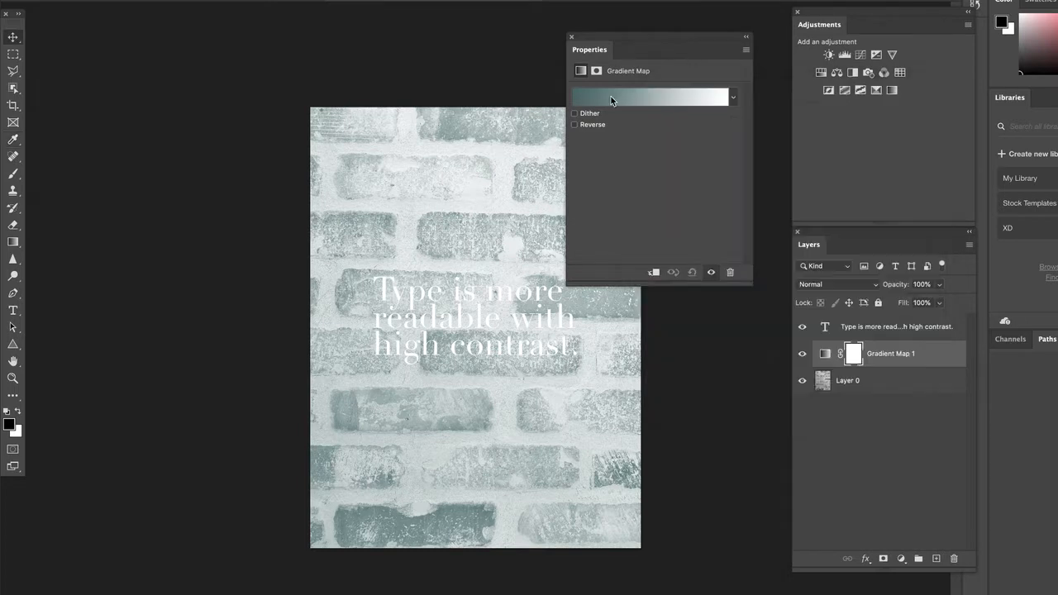
pyautogui.click(659, 102)
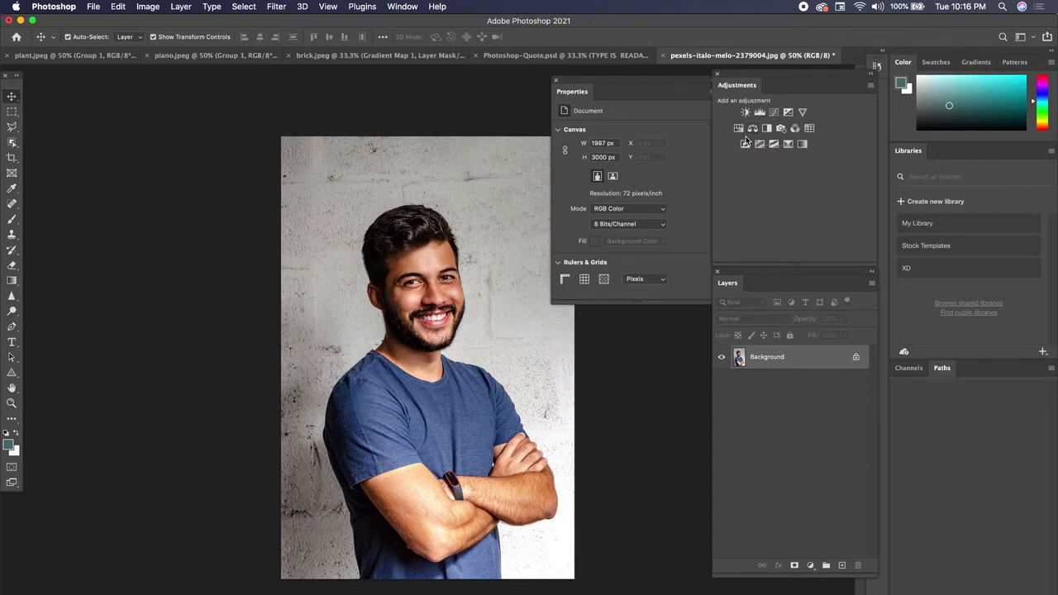
# Add a Gradient Map adjustment layer over the portrait photo and open its gradient for editing
pyautogui.click(801, 145)
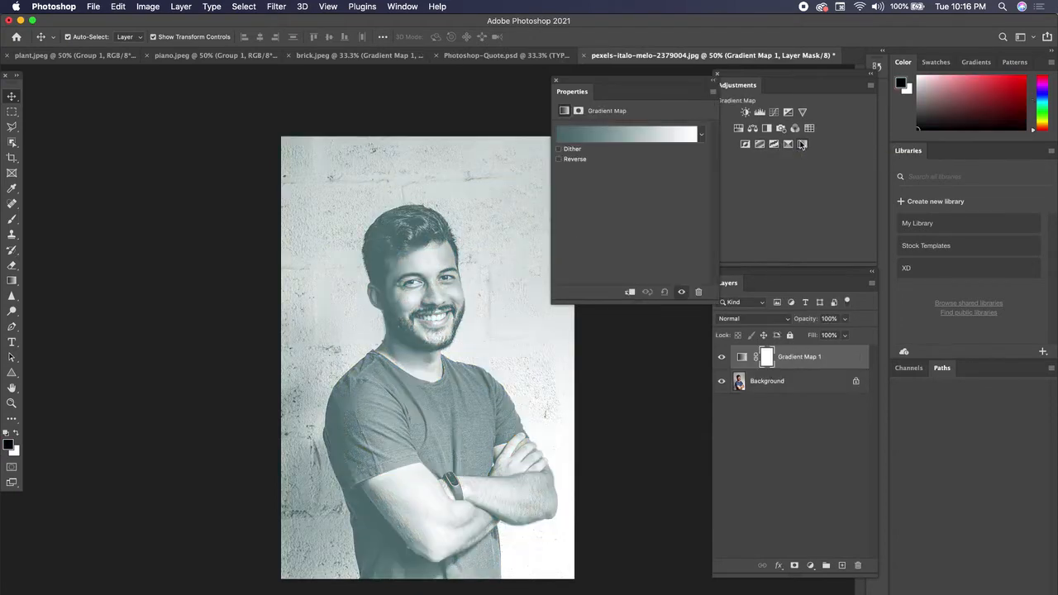
pyautogui.click(659, 135)
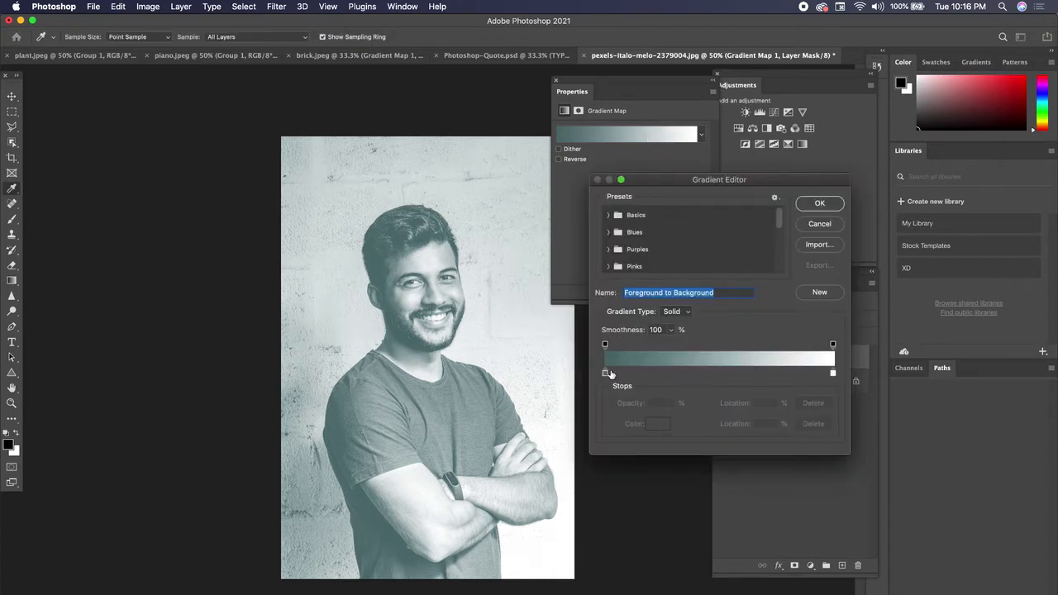
pyautogui.click(833, 373)
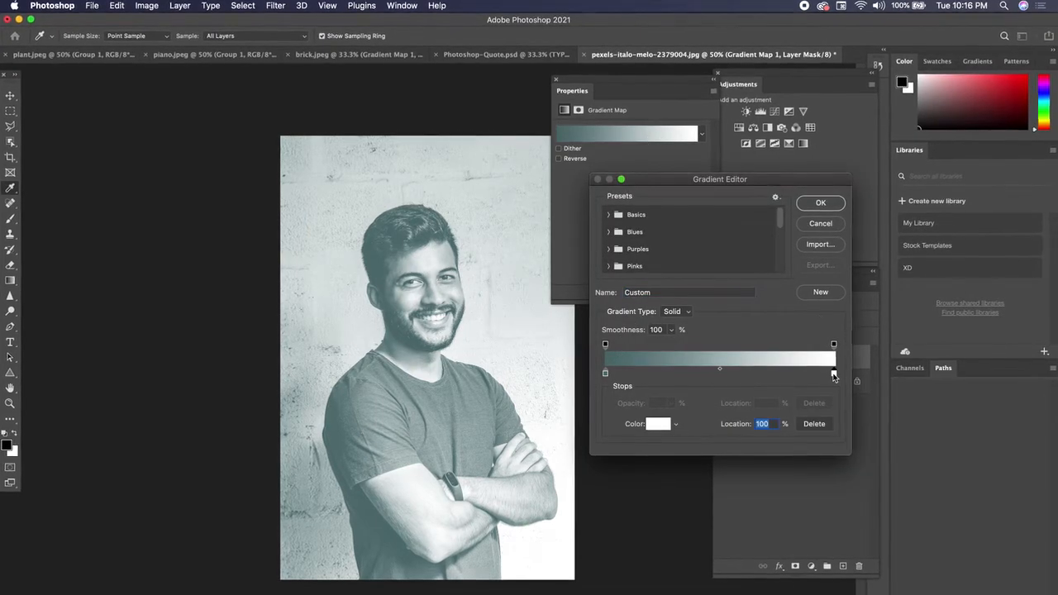
# Set the gradient's shadow colour stop at 0% to a fully saturated bright blue
pyautogui.click(606, 373)
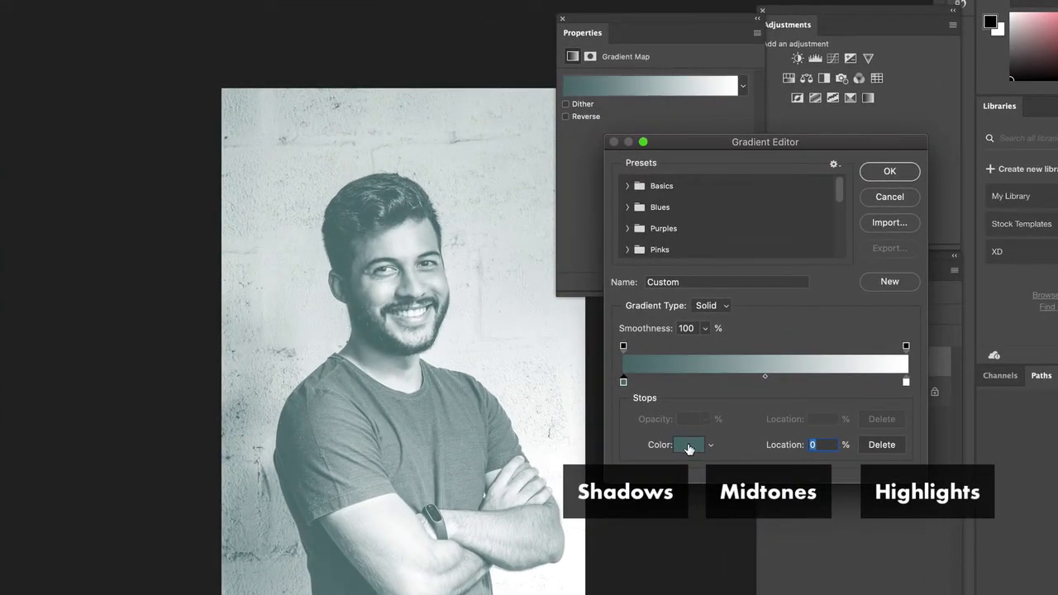
pyautogui.click(688, 446)
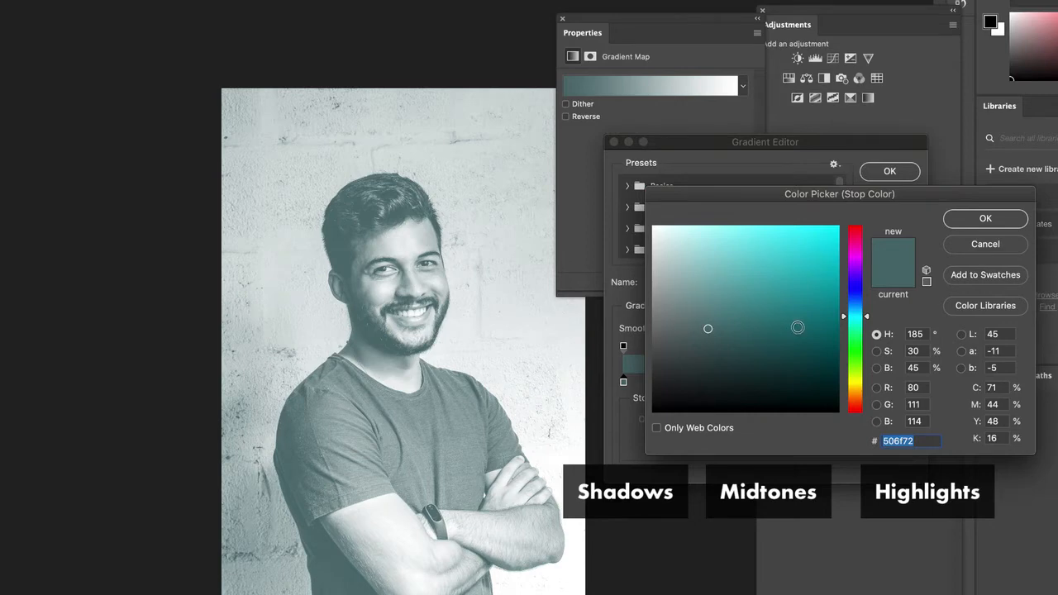
pyautogui.click(808, 287)
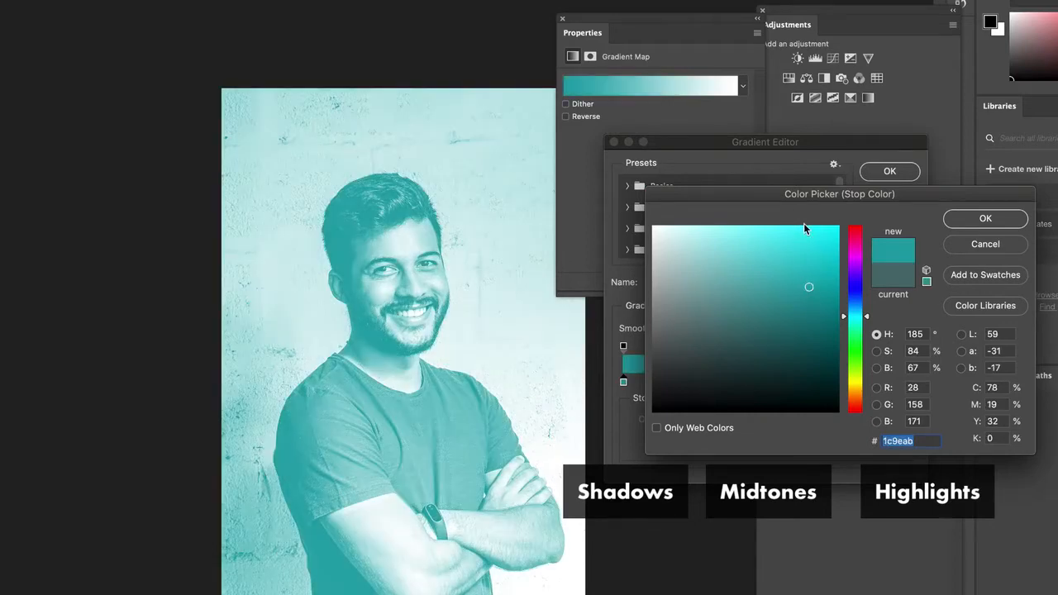
pyautogui.click(854, 283)
pyautogui.moveTo(816, 257); pyautogui.dragTo(833, 226)
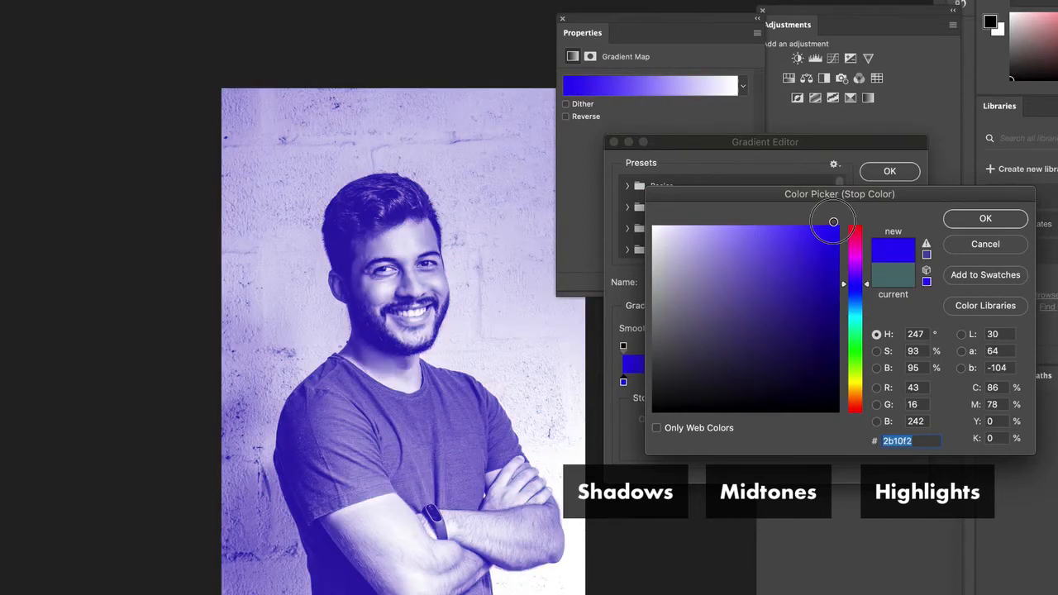
pyautogui.click(969, 219)
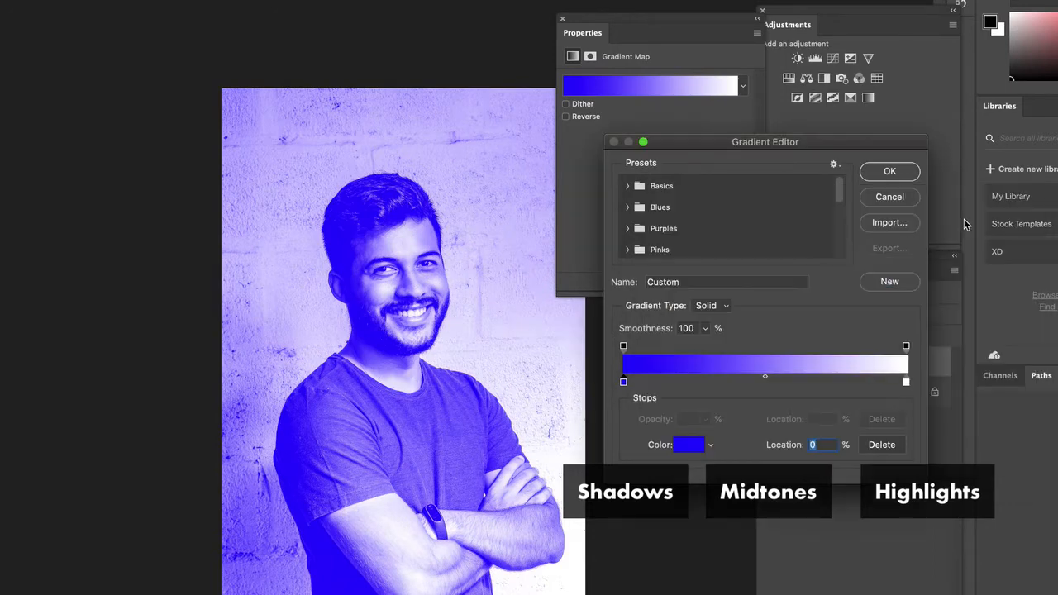
# Set the gradient's highlight colour stop at 100% to red, ff0000
pyautogui.click(906, 382)
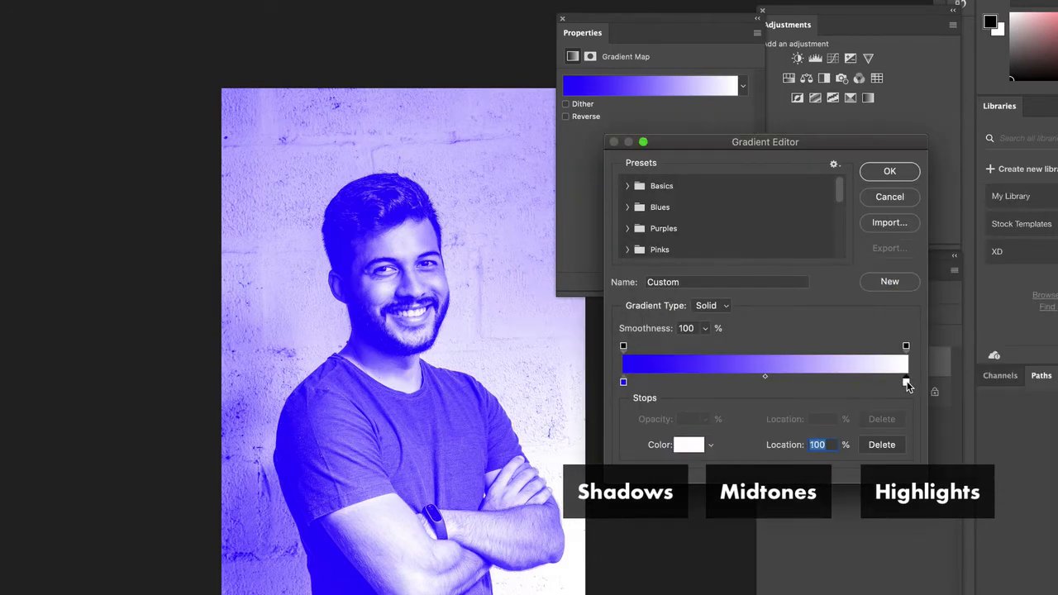
pyautogui.click(687, 445)
pyautogui.moveTo(791, 295); pyautogui.dragTo(844, 229)
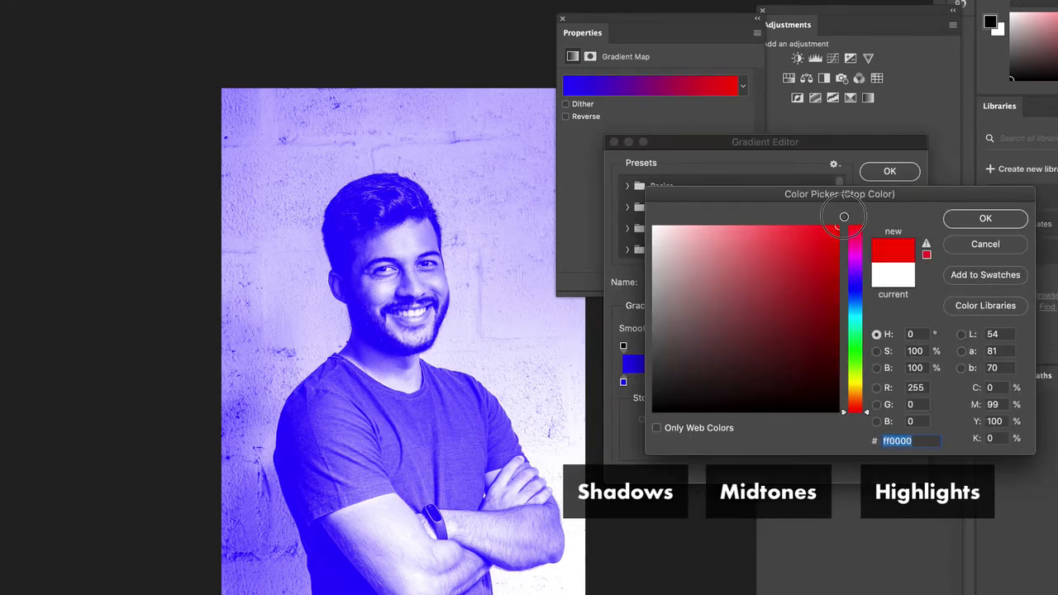
pyautogui.click(974, 223)
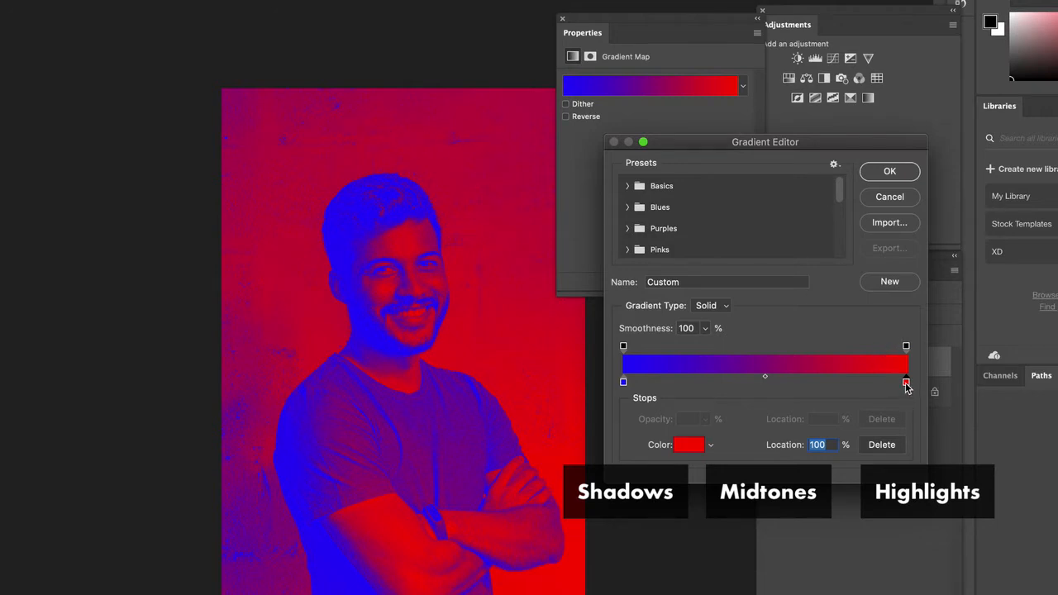
# Swap the gradient's colour stops so red sits at 0% for the shadows and blue at 100% for the highlights
pyautogui.moveTo(906, 386); pyautogui.dragTo(718, 382)
pyautogui.moveTo(621, 381); pyautogui.dragTo(912, 382)
pyautogui.moveTo(717, 382); pyautogui.dragTo(600, 382)
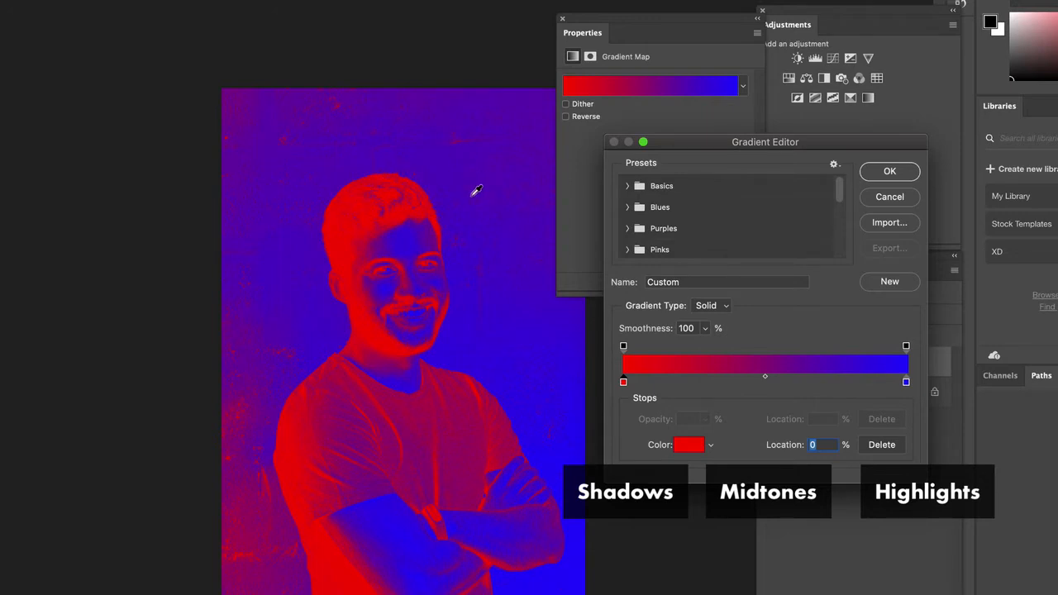
pyautogui.click(688, 445)
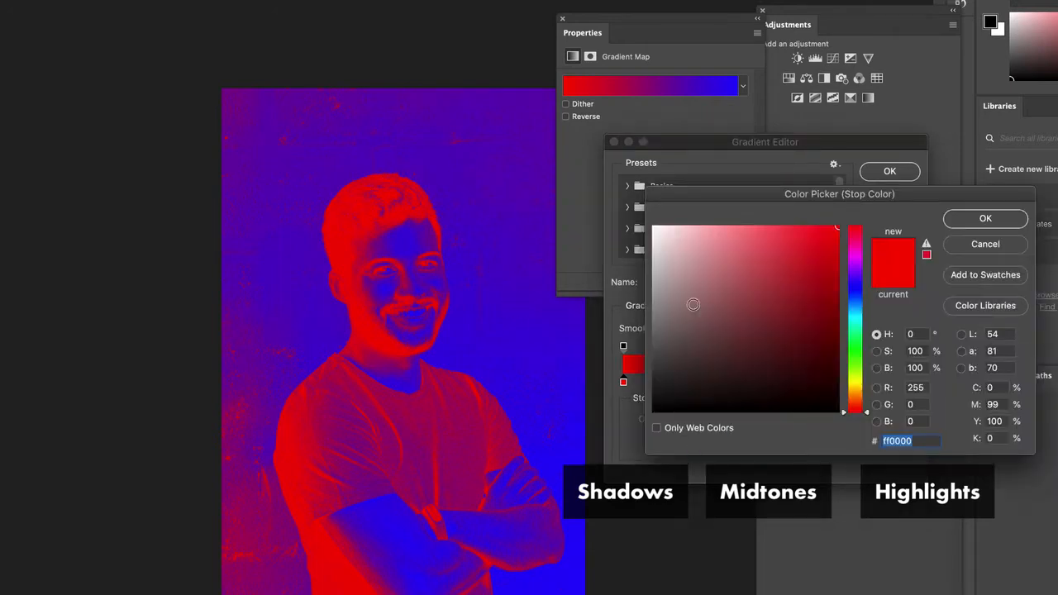
pyautogui.click(685, 281)
pyautogui.click(979, 244)
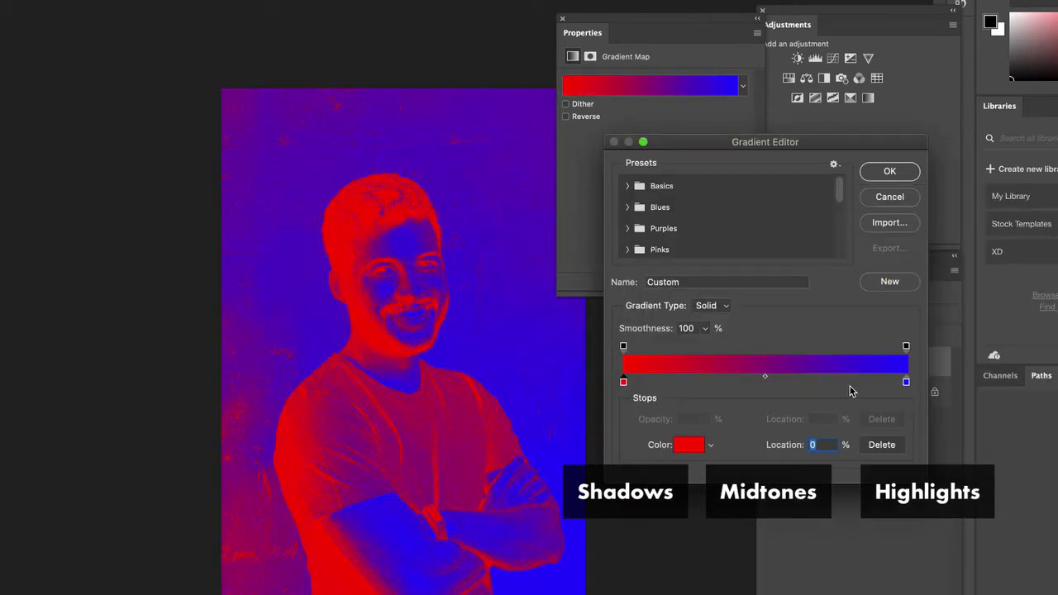
# Swap the gradient's colour stops back so blue sits at 0% for the shadows and red at 100% for the highlights
pyautogui.click(765, 377)
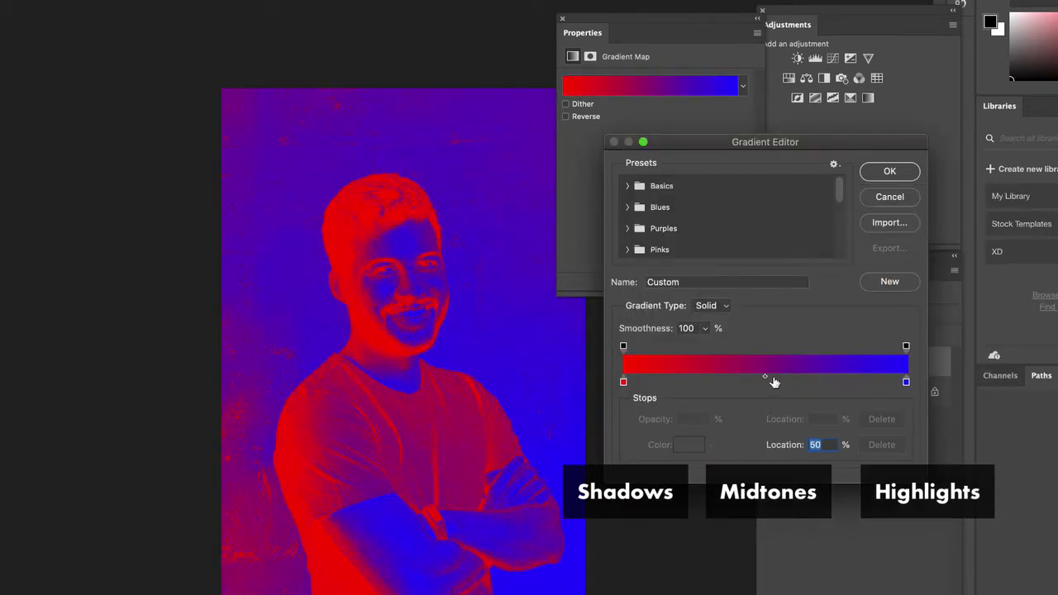
pyautogui.moveTo(903, 385)
pyautogui.mouseDown()
pyautogui.moveTo(676, 382)
pyautogui.moveTo(907, 380)
pyautogui.mouseUp()
pyautogui.moveTo(676, 382); pyautogui.dragTo(621, 382)
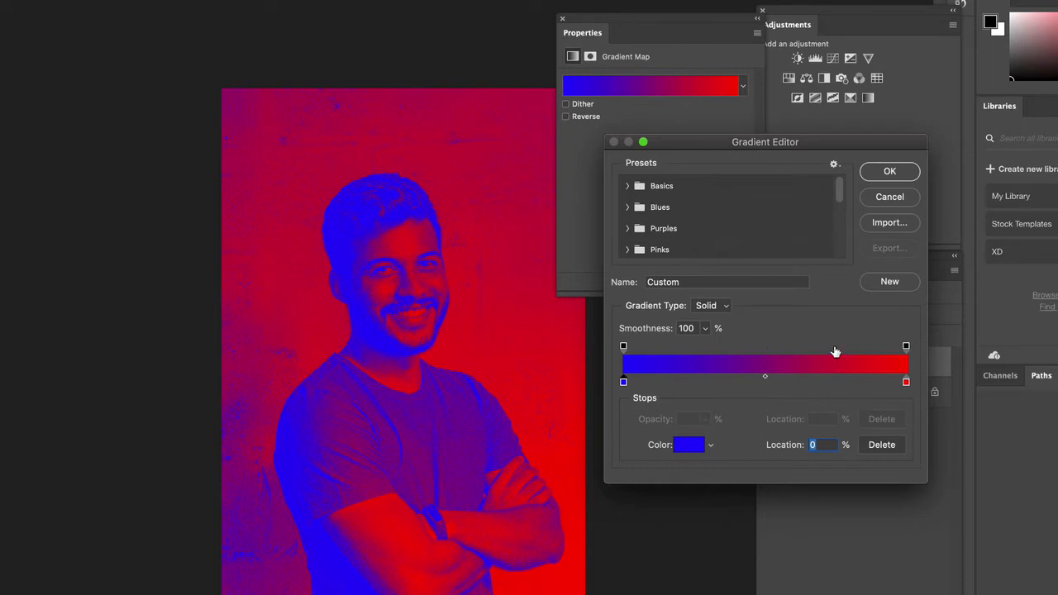
# Try a third colour stop near the gradient's middle at 51% and give it more muted blue-violet shades
pyautogui.click(777, 380)
pyautogui.moveTo(775, 382)
pyautogui.mouseDown()
pyautogui.moveTo(758, 382)
pyautogui.moveTo(789, 382)
pyautogui.moveTo(767, 382)
pyautogui.mouseUp()
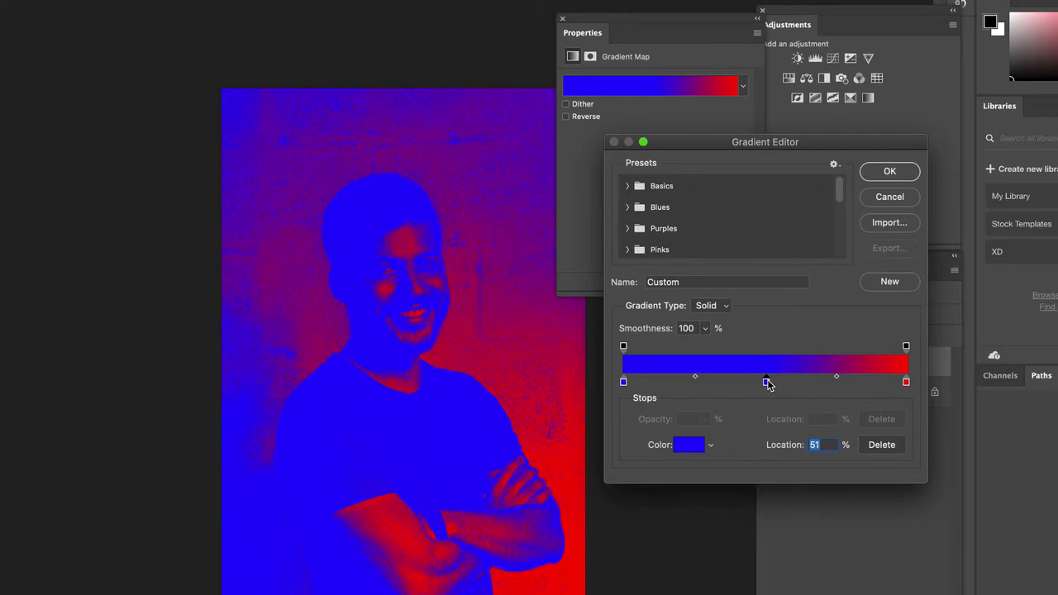
pyautogui.doubleClick(766, 382)
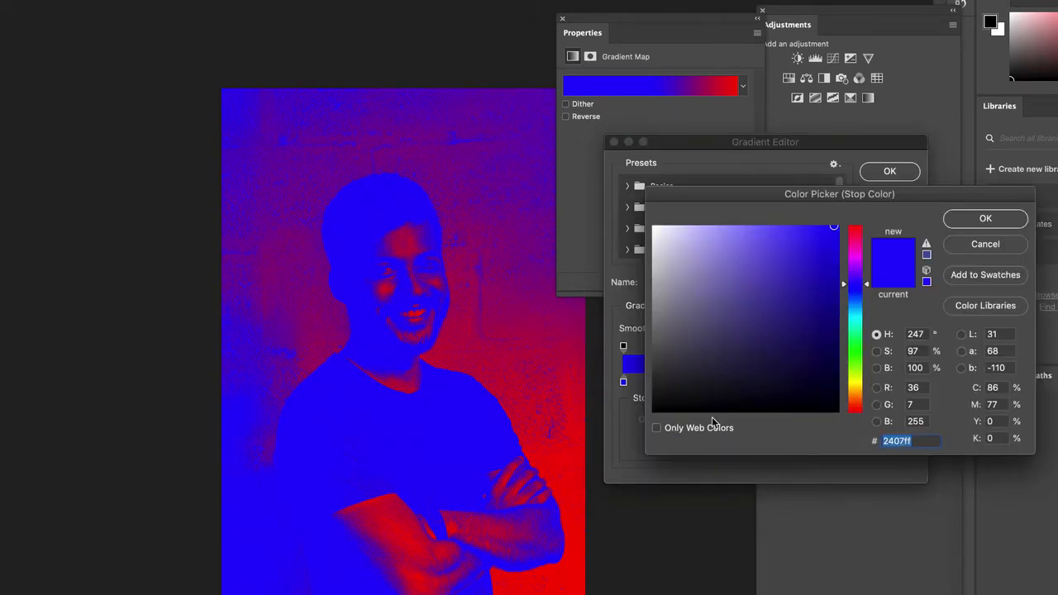
pyautogui.click(770, 263)
pyautogui.click(781, 312)
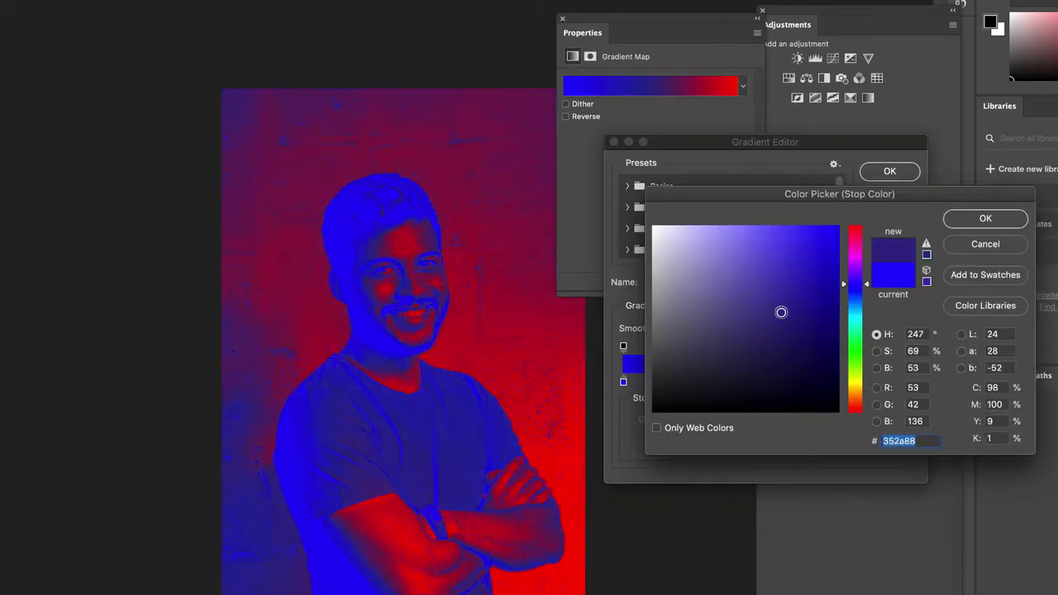
pyautogui.click(746, 255)
pyautogui.click(760, 263)
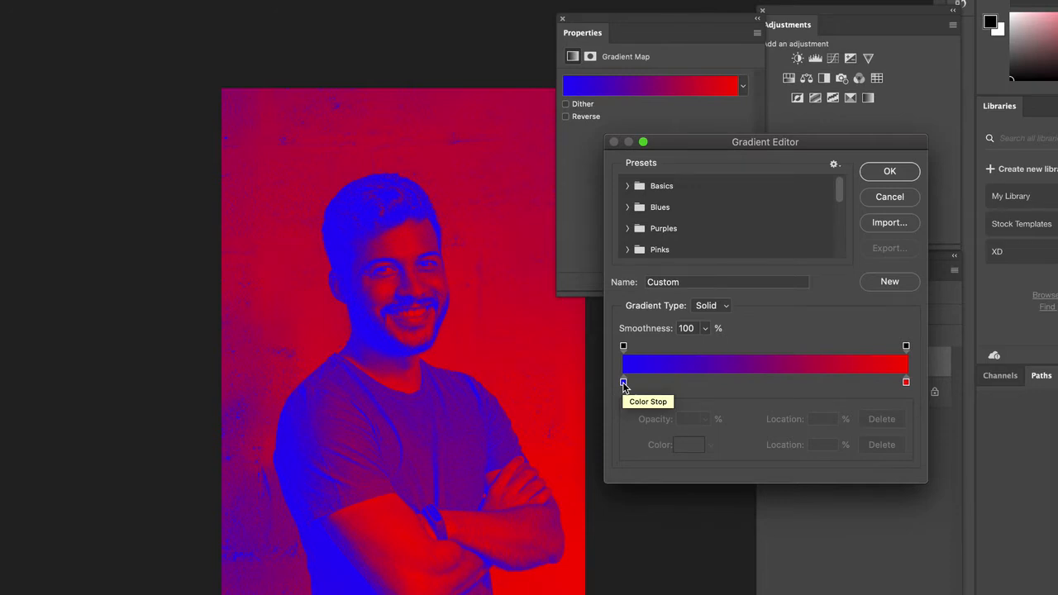
# Set the gradient's highlight colour stop at 100% to pure blue, 2a00ff
pyautogui.click(623, 382)
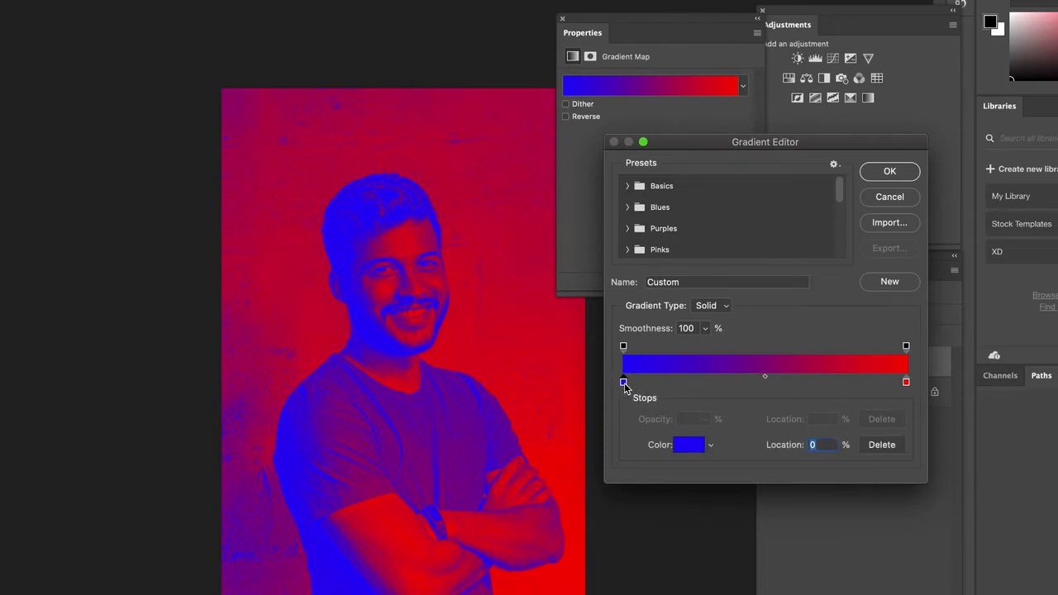
pyautogui.click(906, 382)
pyautogui.click(685, 444)
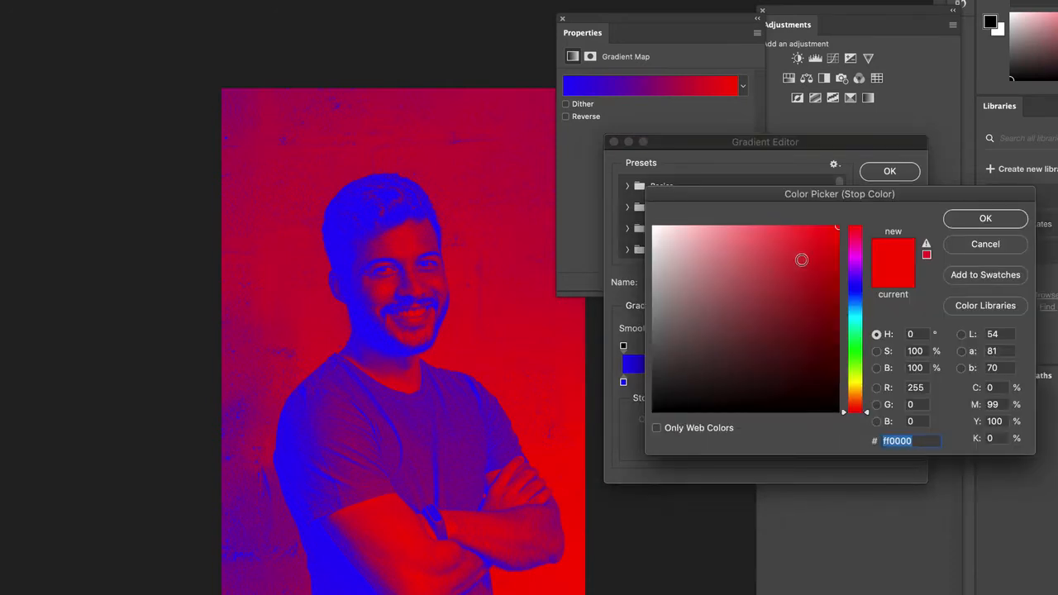
pyautogui.click(860, 285)
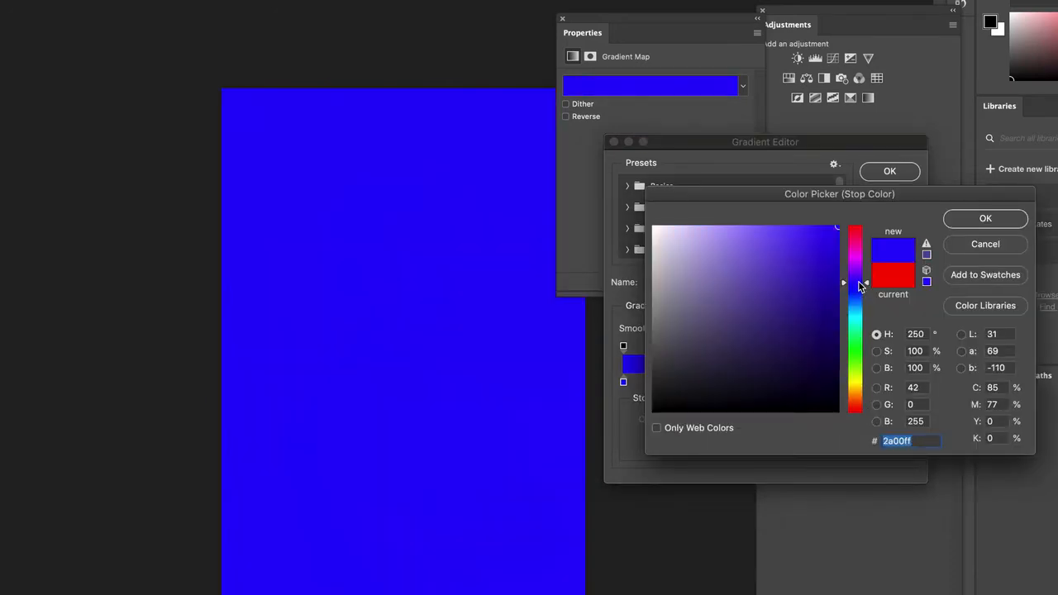
pyautogui.click(982, 219)
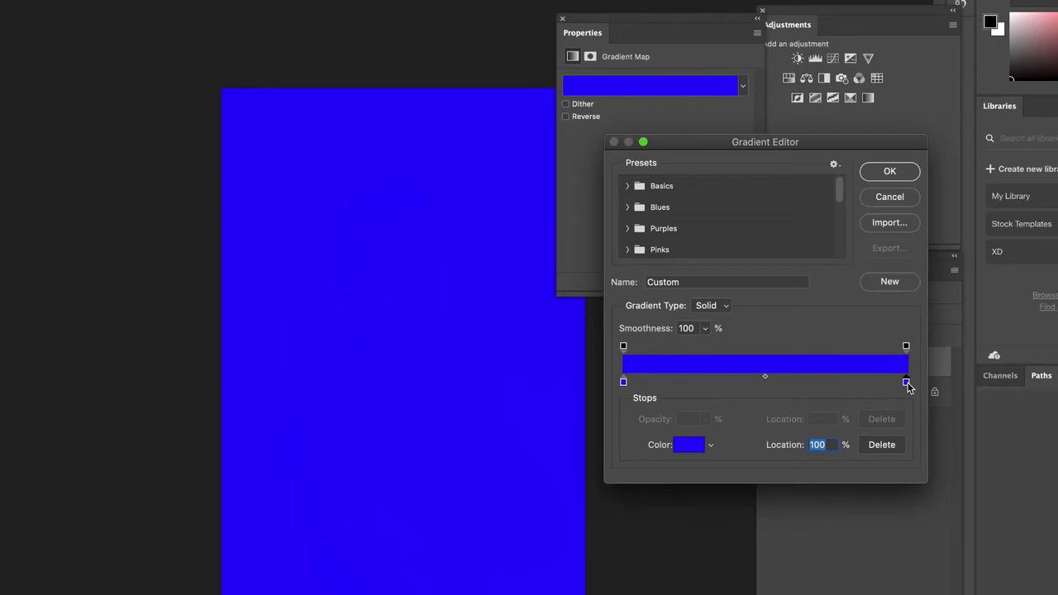
# Lighten the highlight colour stop to a less saturated blue-violet of hue 250
pyautogui.click(681, 437)
pyautogui.click(779, 230)
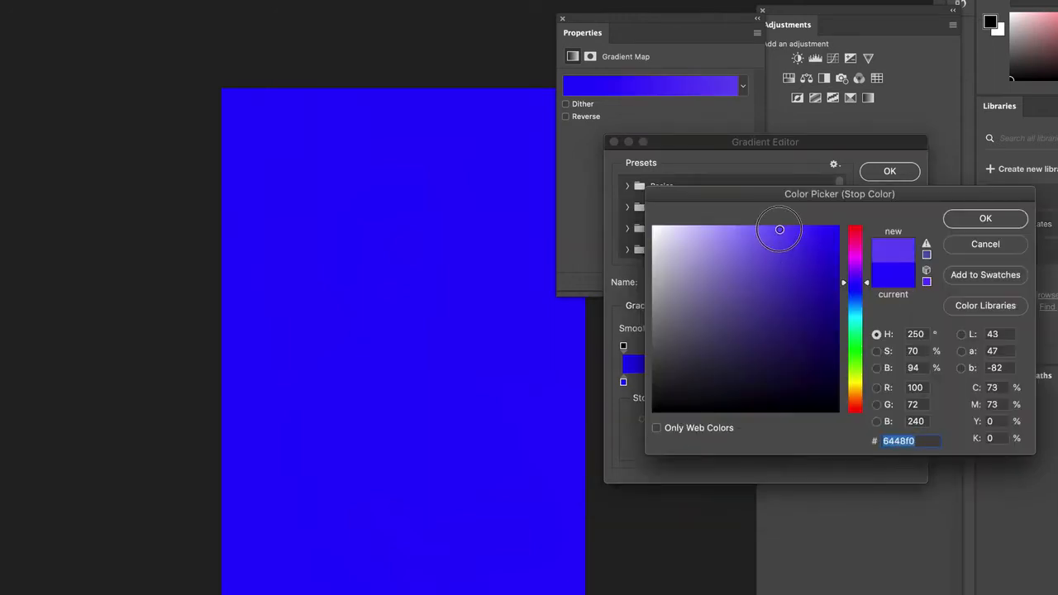
pyautogui.click(740, 222)
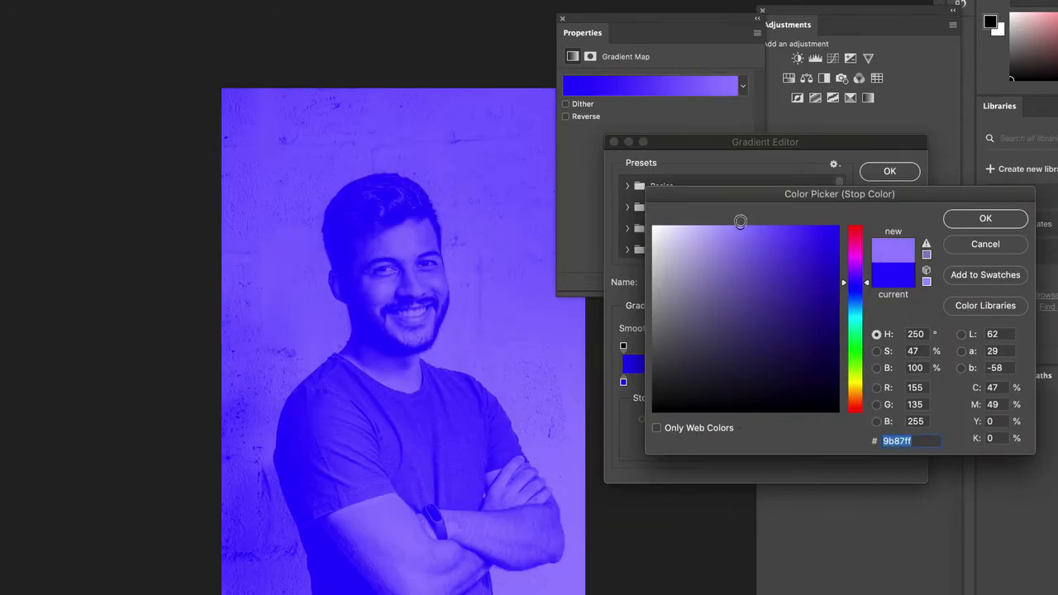
pyautogui.moveTo(740, 222); pyautogui.dragTo(759, 226)
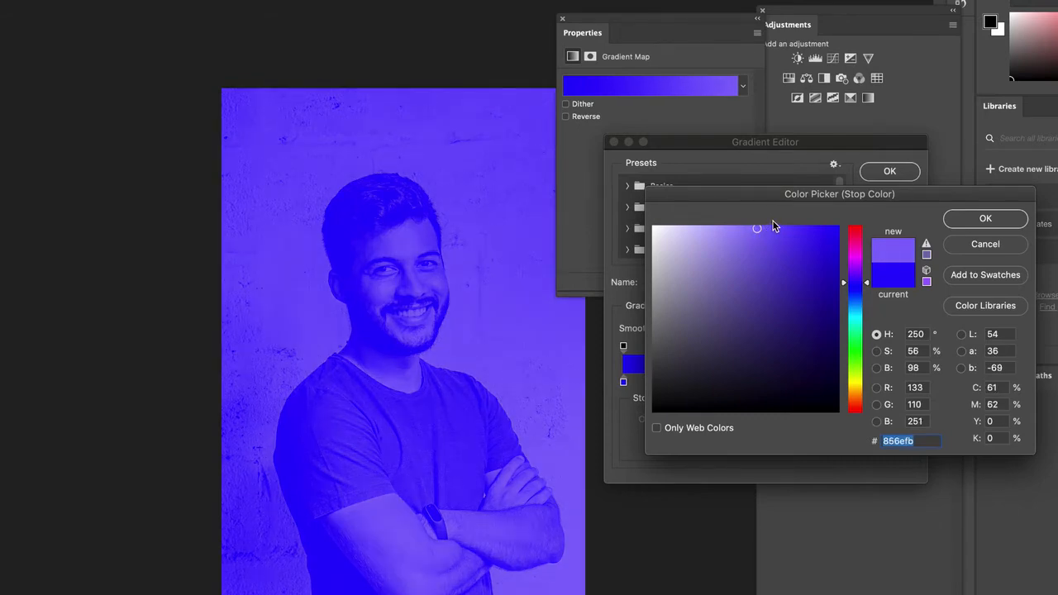
pyautogui.press('Return')
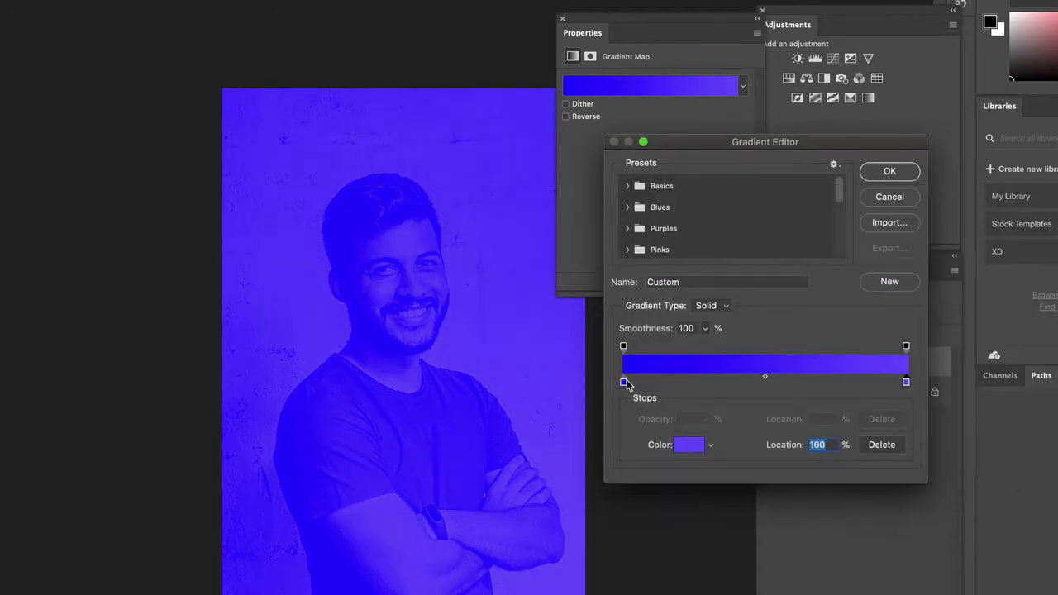
# Set the gradient's shadow colour stop at 0% to dark navy, 0e0269
pyautogui.click(624, 382)
pyautogui.click(691, 445)
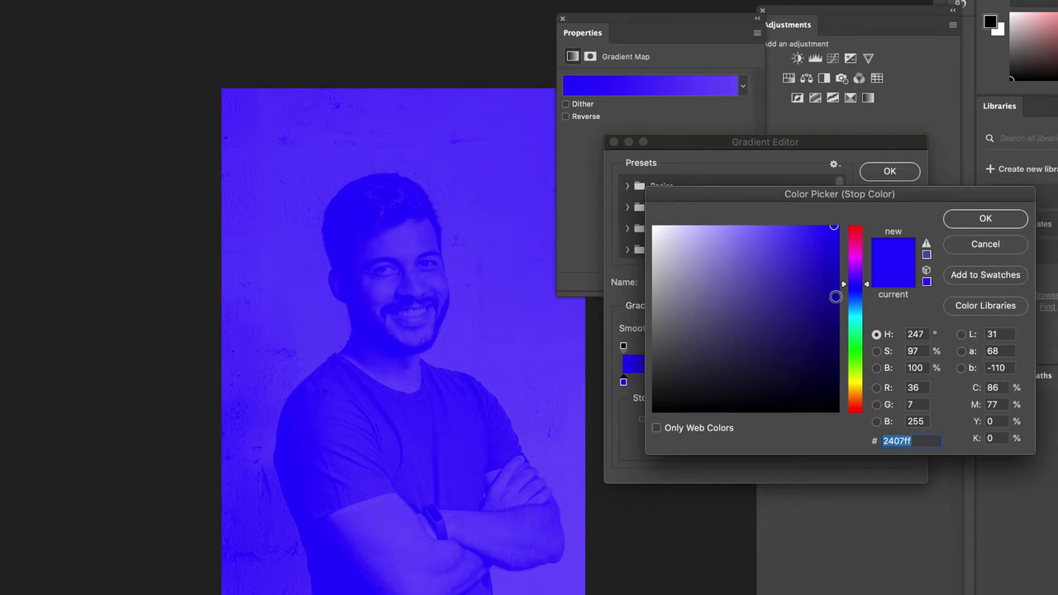
pyautogui.click(837, 335)
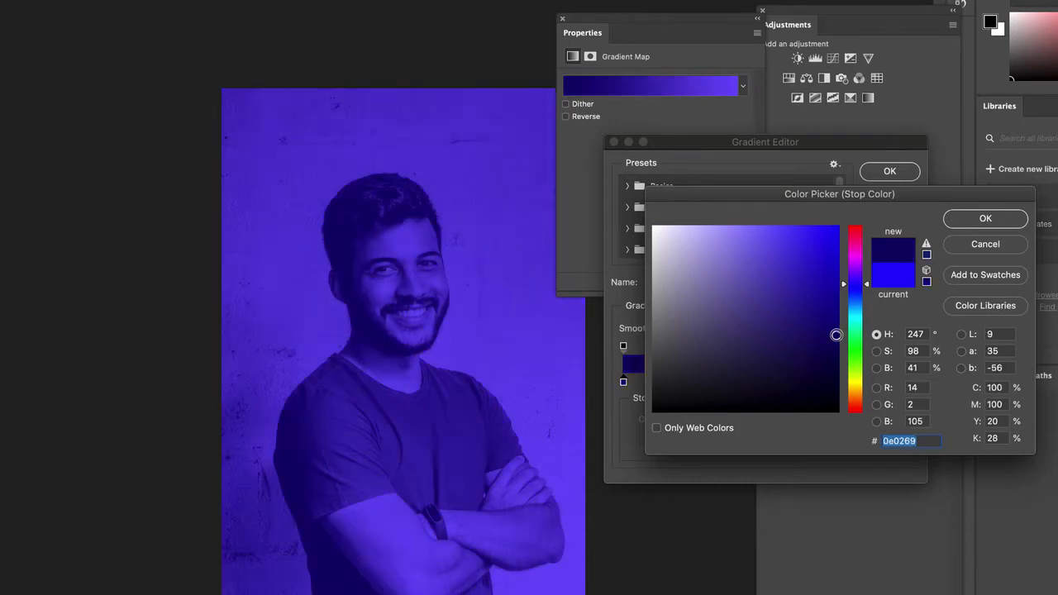
pyautogui.click(983, 218)
# Try several lighter violets for the highlight colour stop and set it to vivid purple, 8639fa
pyautogui.click(906, 383)
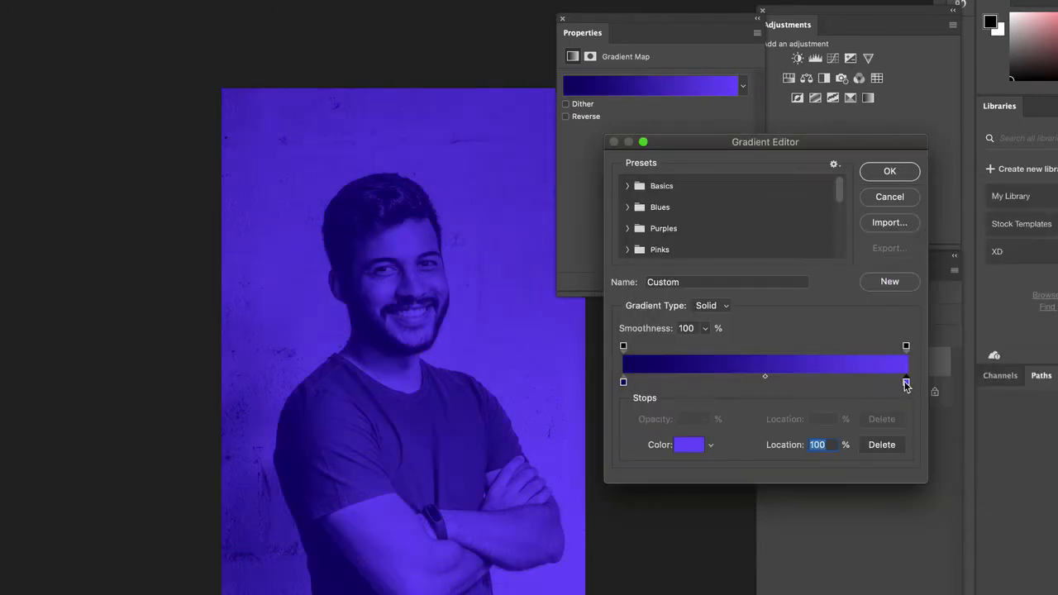
pyautogui.click(692, 448)
pyautogui.click(693, 224)
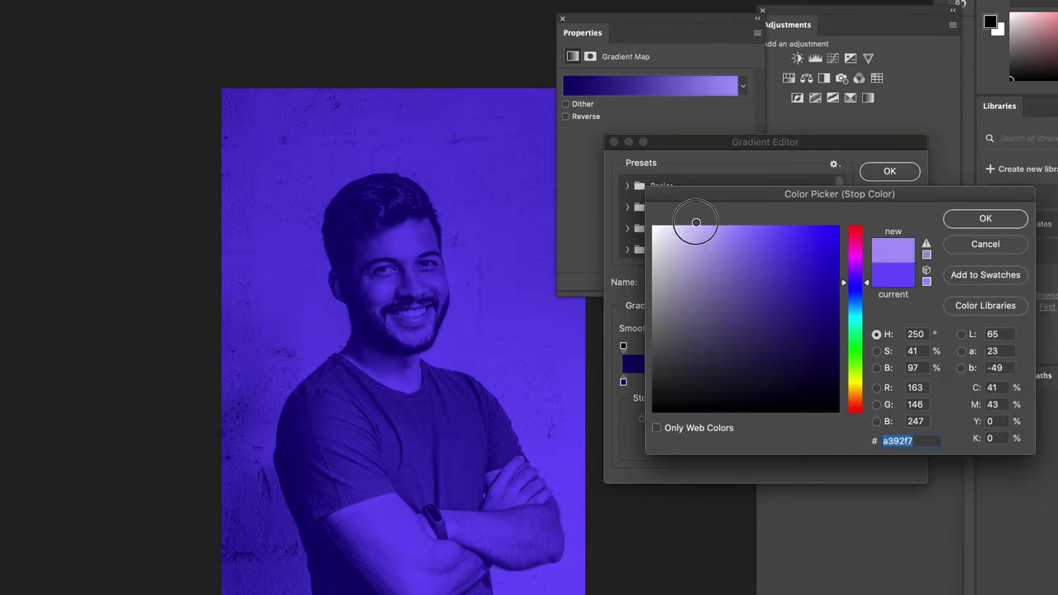
pyautogui.click(755, 233)
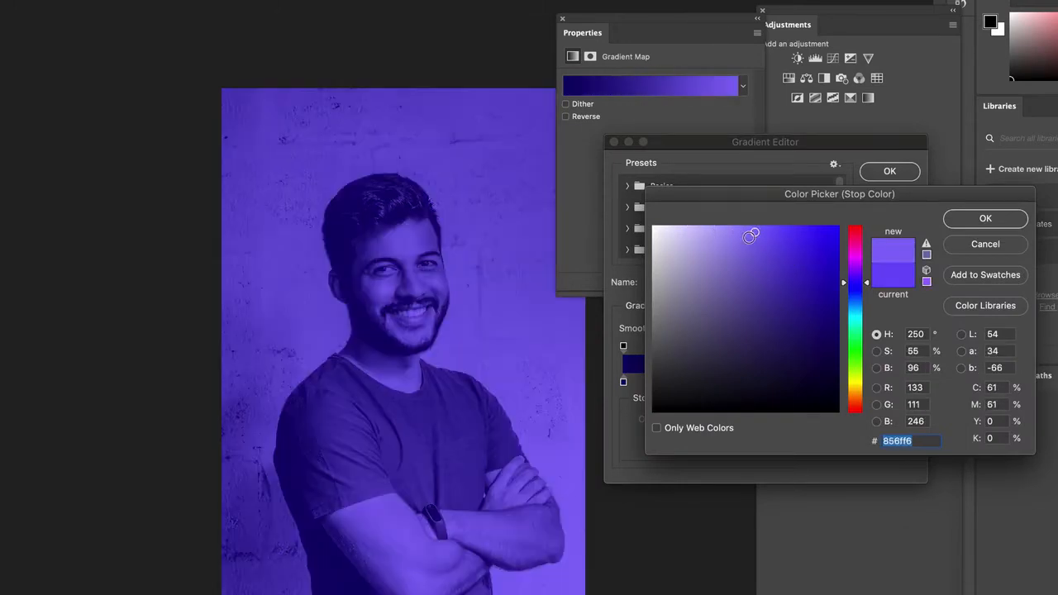
pyautogui.click(796, 229)
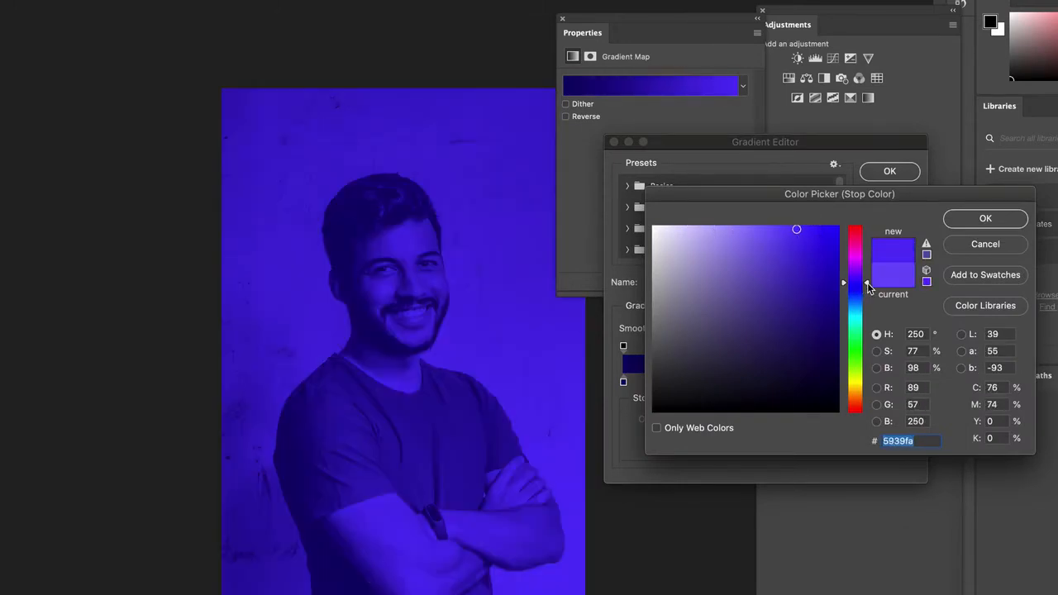
pyautogui.moveTo(868, 285); pyautogui.dragTo(868, 282)
# Set the shadow colour stop to indigo, 2e2385, and keep the highlight stop's purple as it is
pyautogui.moveTo(764, 273)
pyautogui.mouseDown()
pyautogui.moveTo(755, 267)
pyautogui.moveTo(789, 311)
pyautogui.mouseUp()
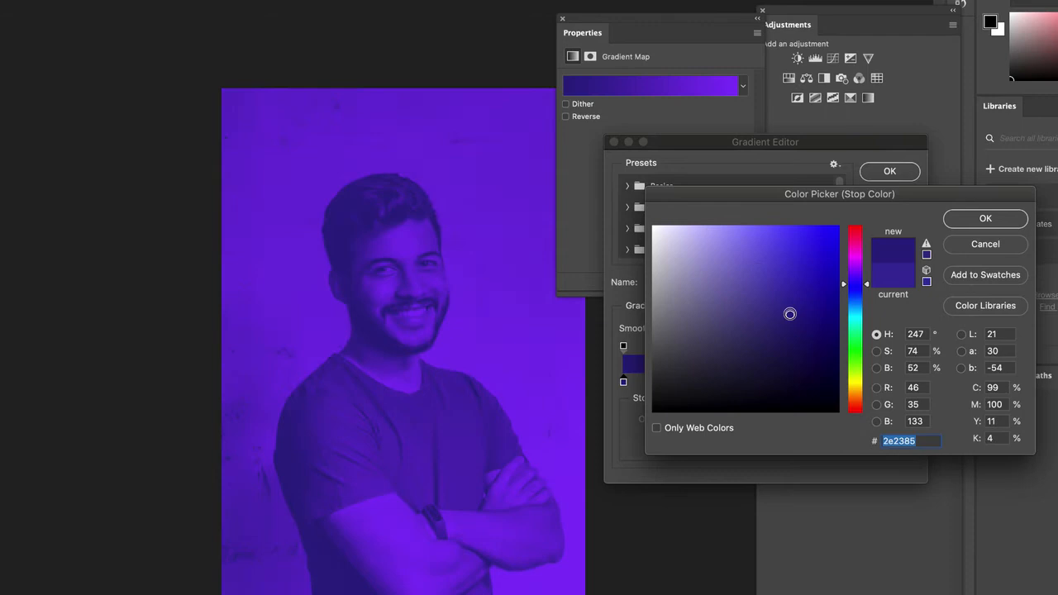
pyautogui.click(986, 219)
pyautogui.click(906, 382)
pyautogui.click(689, 445)
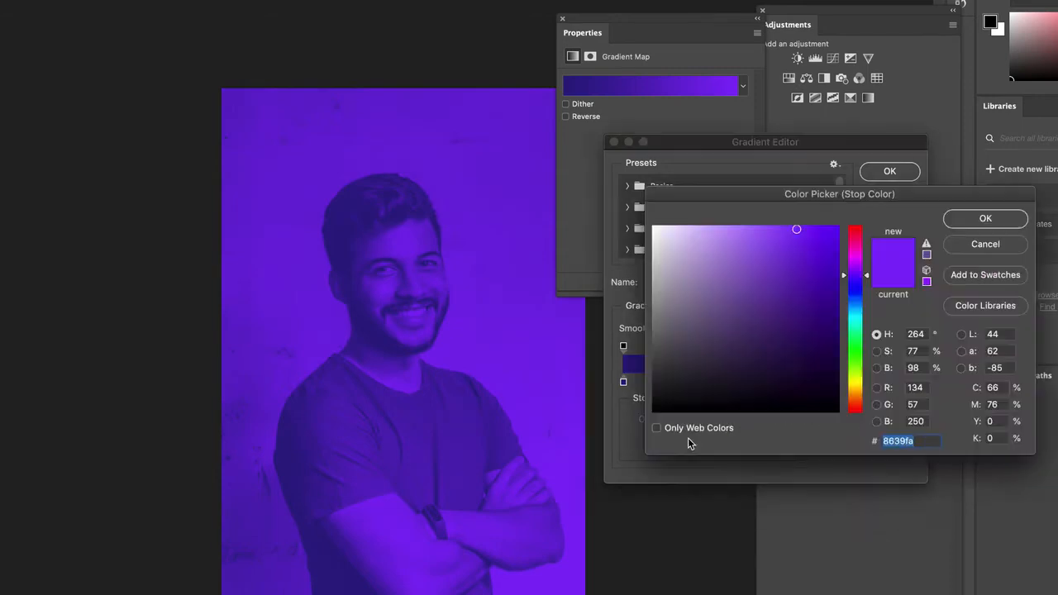
pyautogui.click(984, 223)
# Darken the gradient's shadow colour stop at 0% to near-black navy, 0b0539
pyautogui.click(624, 382)
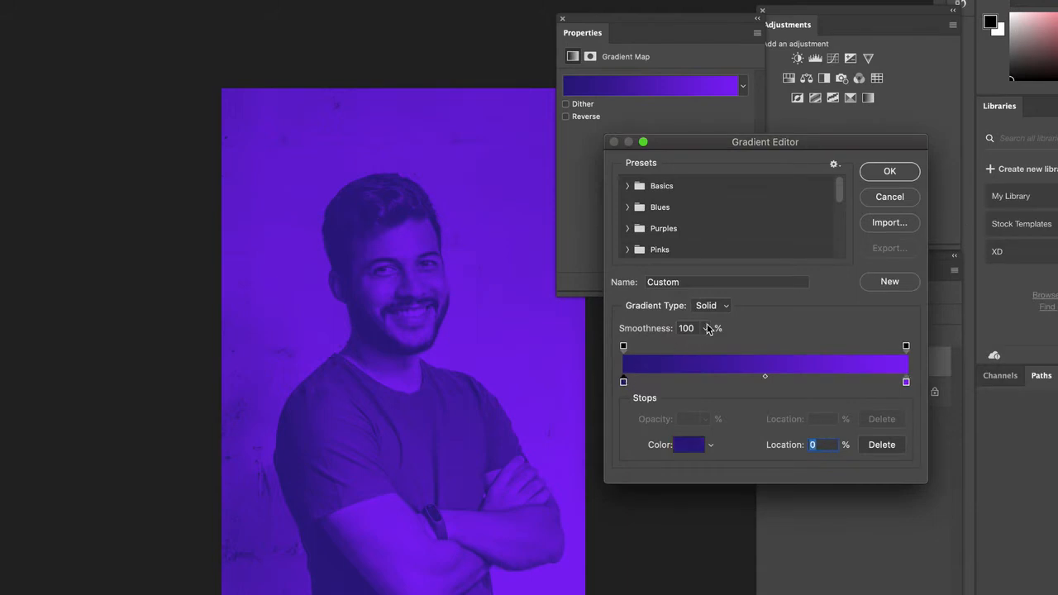
pyautogui.click(689, 444)
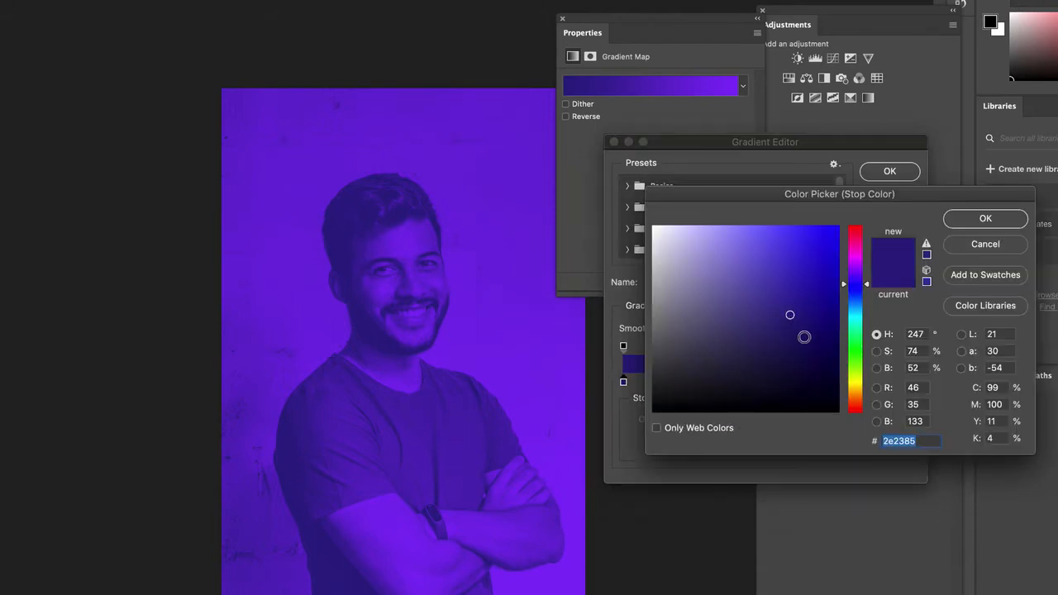
pyautogui.click(805, 341)
pyautogui.click(807, 362)
pyautogui.click(822, 371)
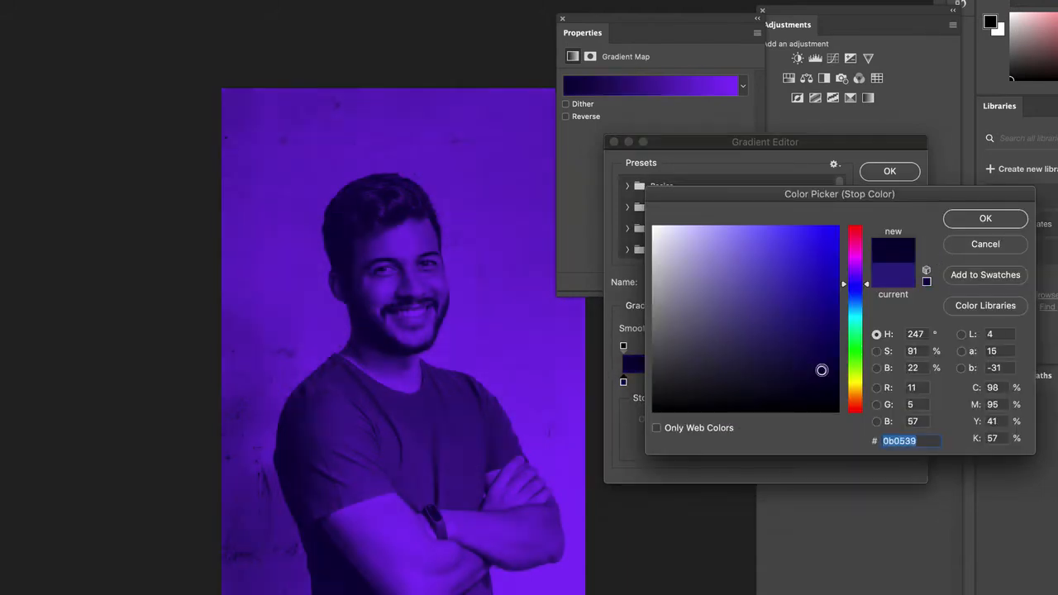
pyautogui.click(981, 216)
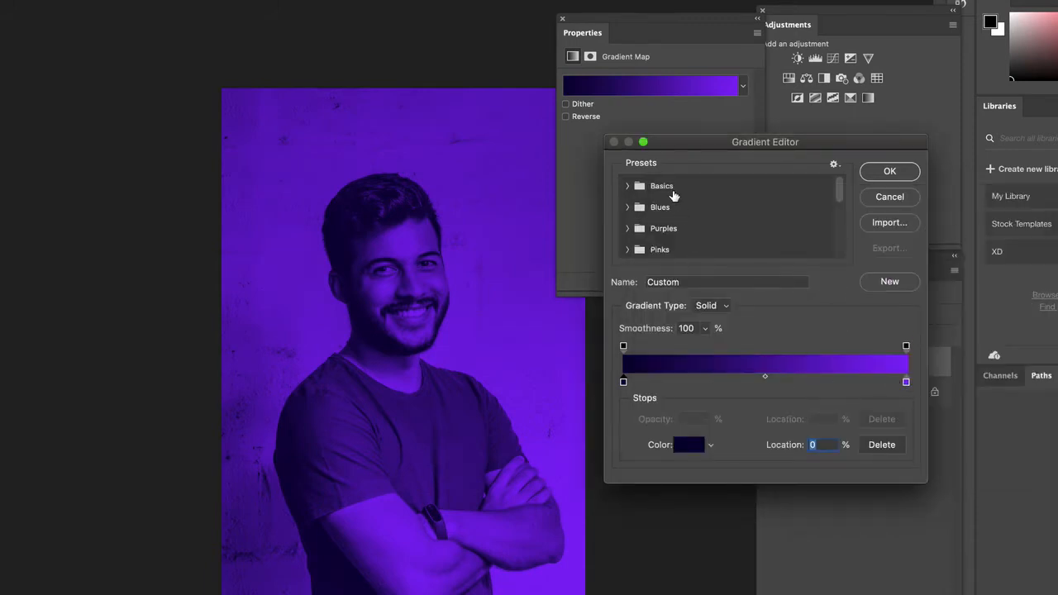
# Try the Foreground to Background, Blue_03 and Blue_12 presets on the portrait's gradient, and select the last colour stop of Blue_12
pyautogui.click(627, 187)
pyautogui.click(642, 209)
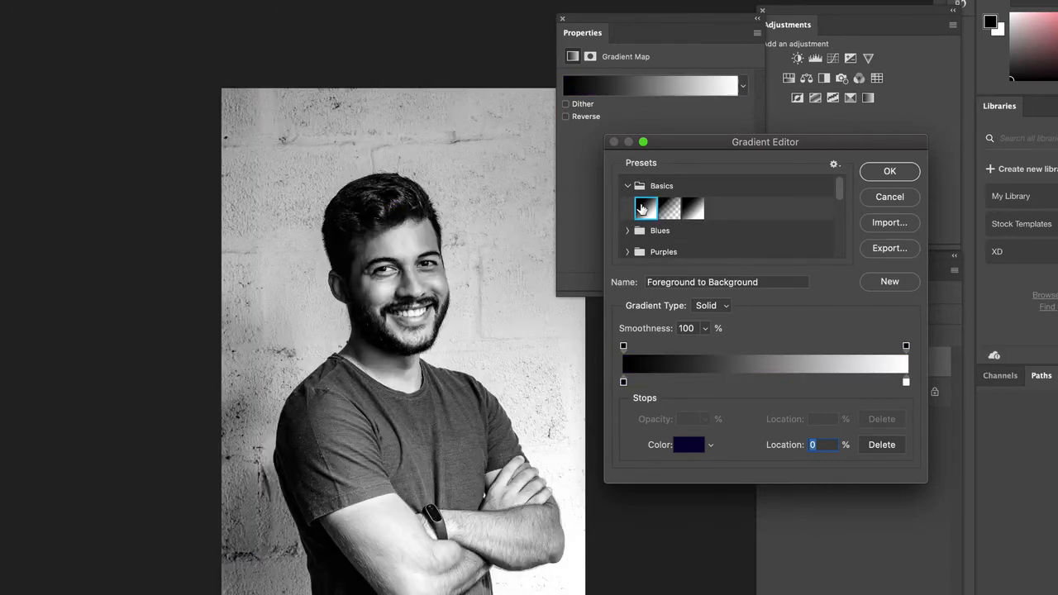
pyautogui.click(628, 231)
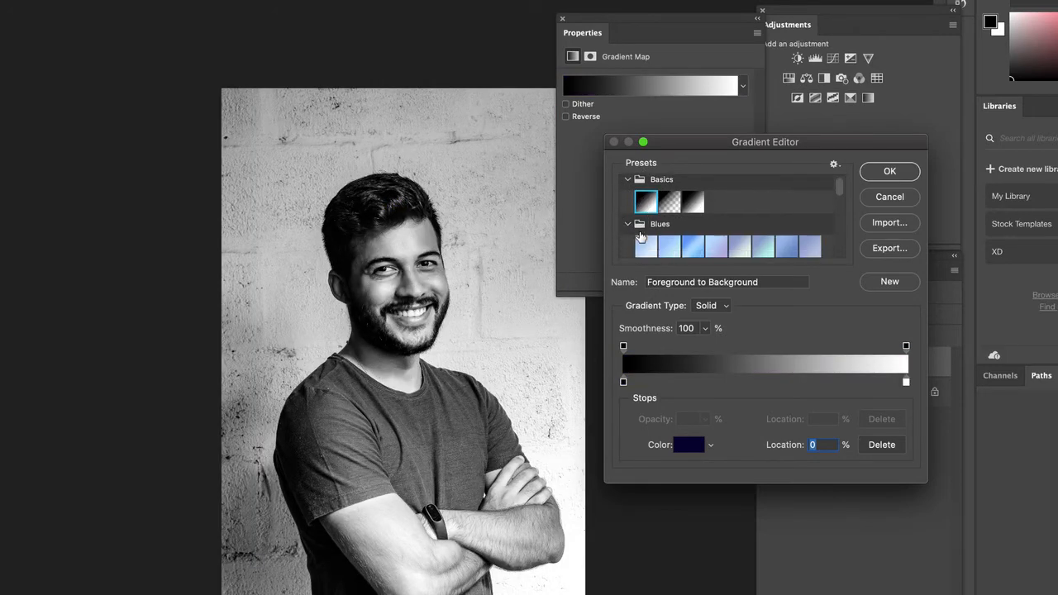
pyautogui.click(700, 233)
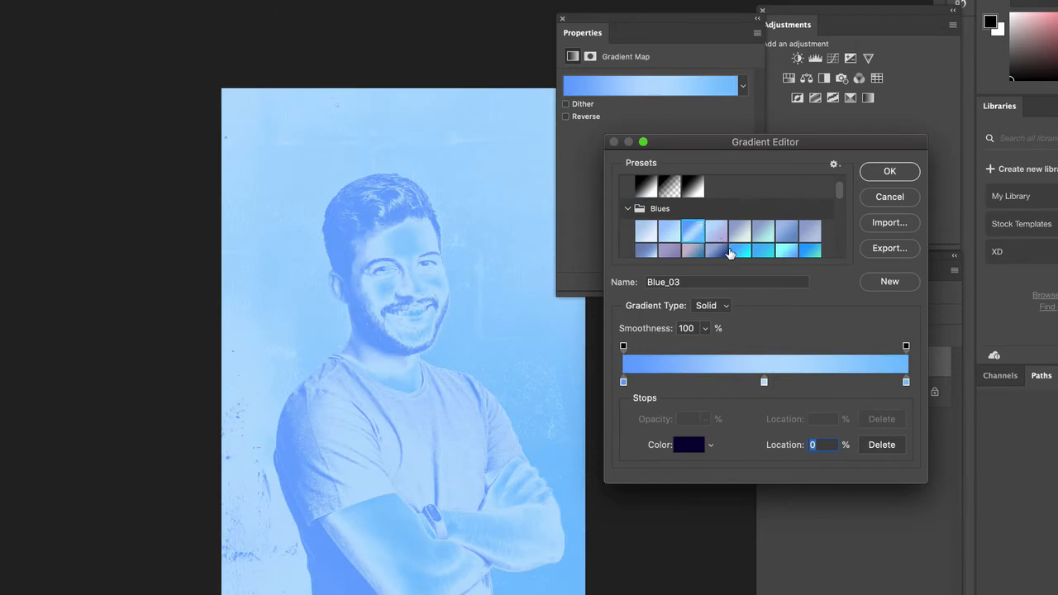
pyautogui.click(714, 251)
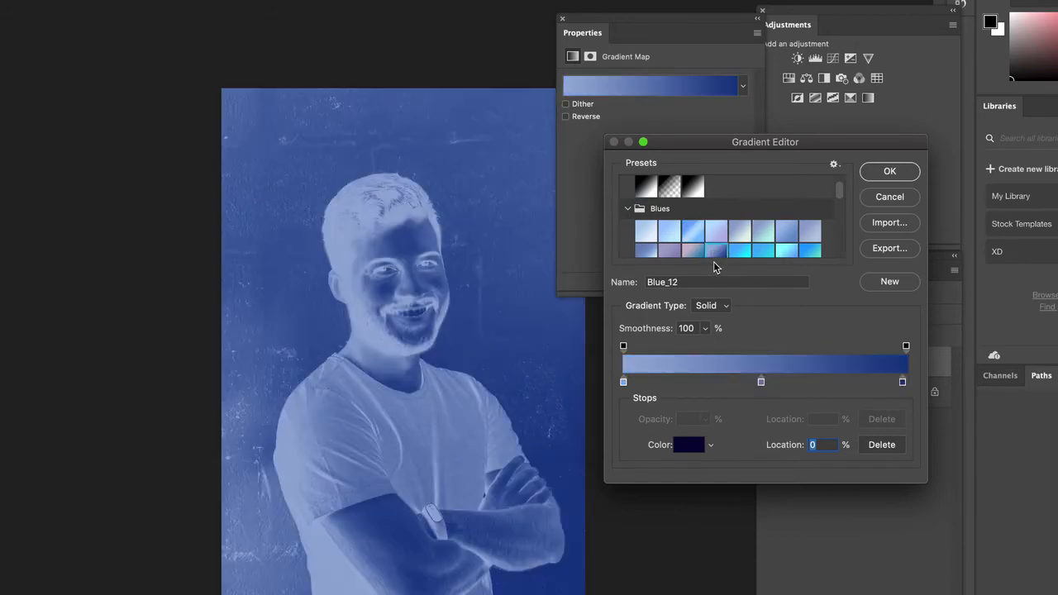
pyautogui.click(903, 383)
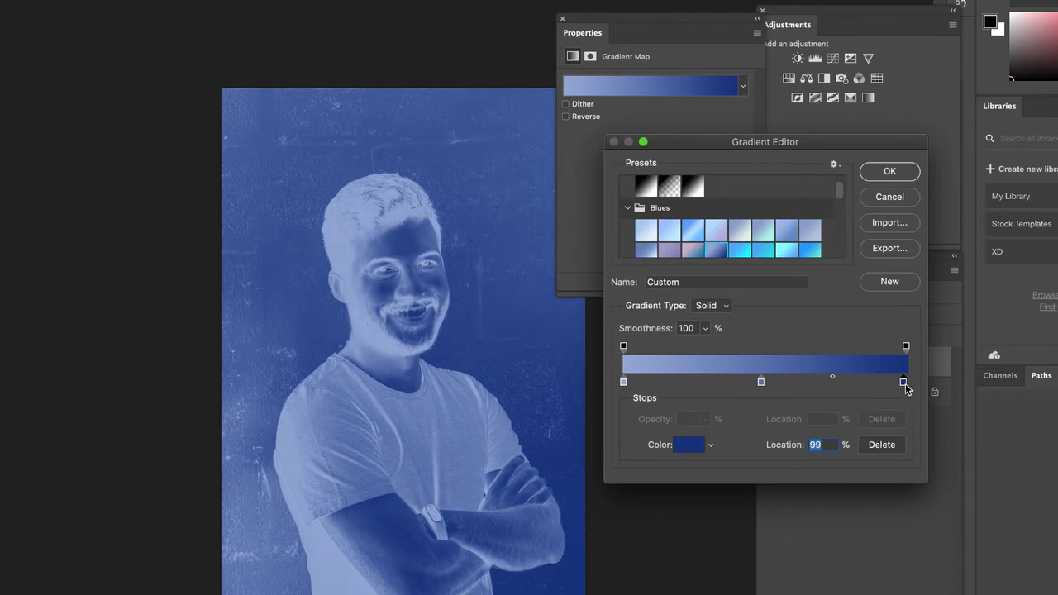
# Apply other, more saturated presets from the Blues group to the portrait's gradient
pyautogui.scroll(-1, 742, 248)
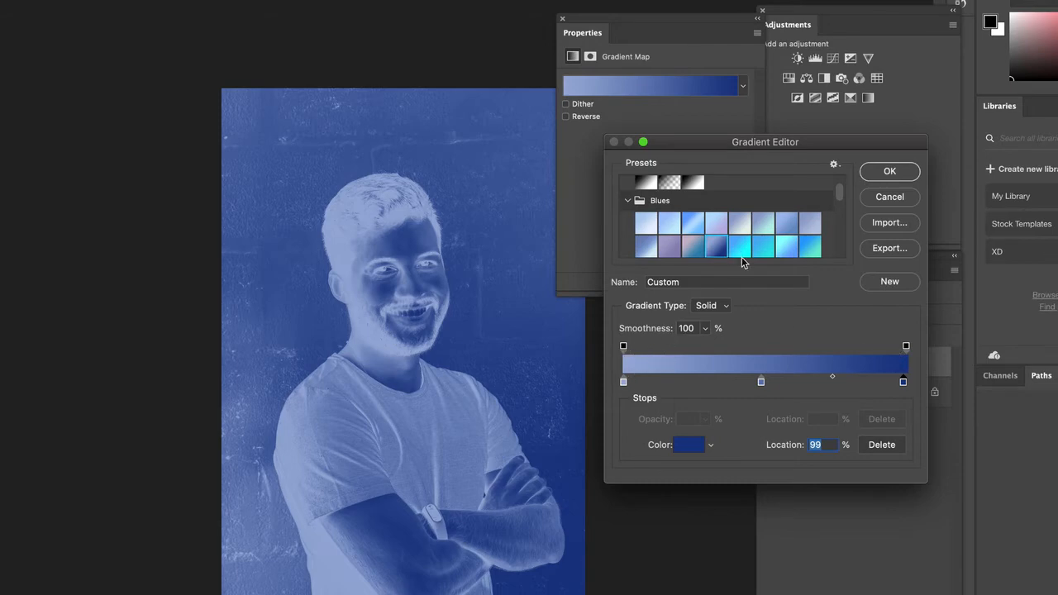
pyautogui.scroll(-4, 742, 258)
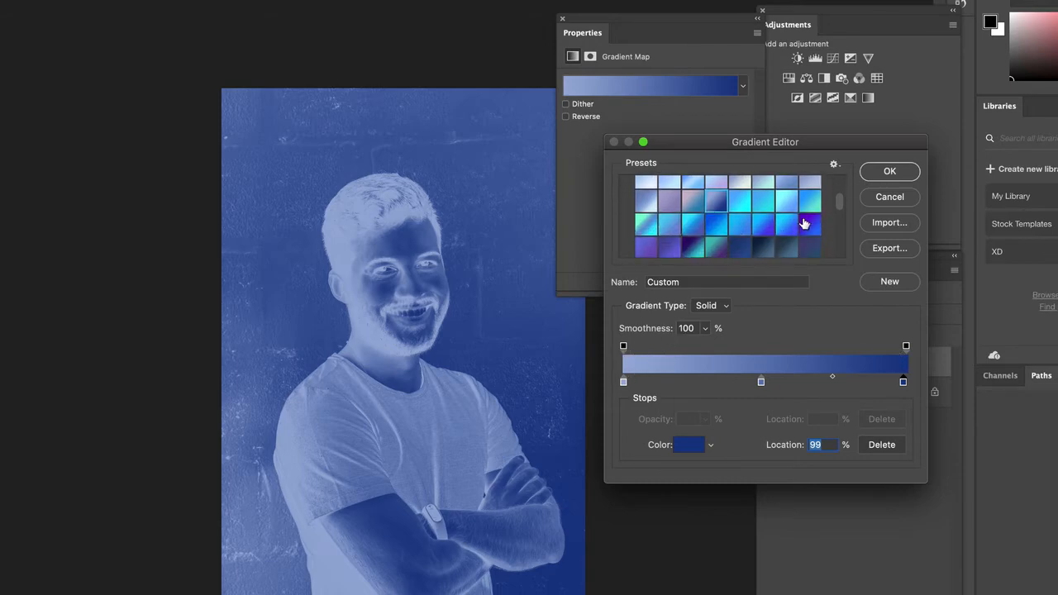
pyautogui.click(811, 219)
pyautogui.click(693, 241)
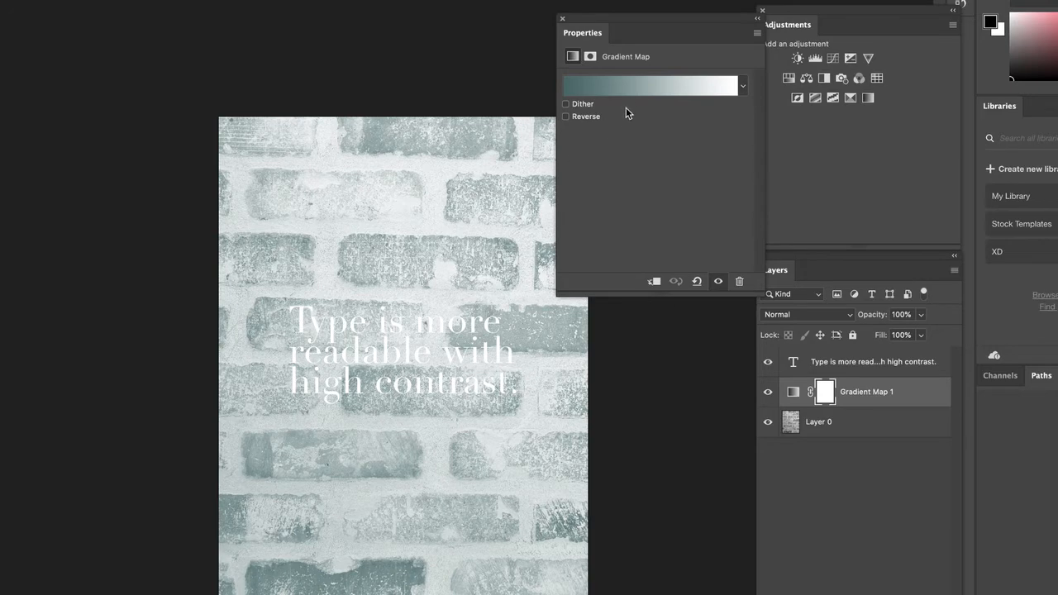
# Try the Blue_04 and Blue_16 presets from the Blues group on the brick wall's gradient map
pyautogui.click(639, 87)
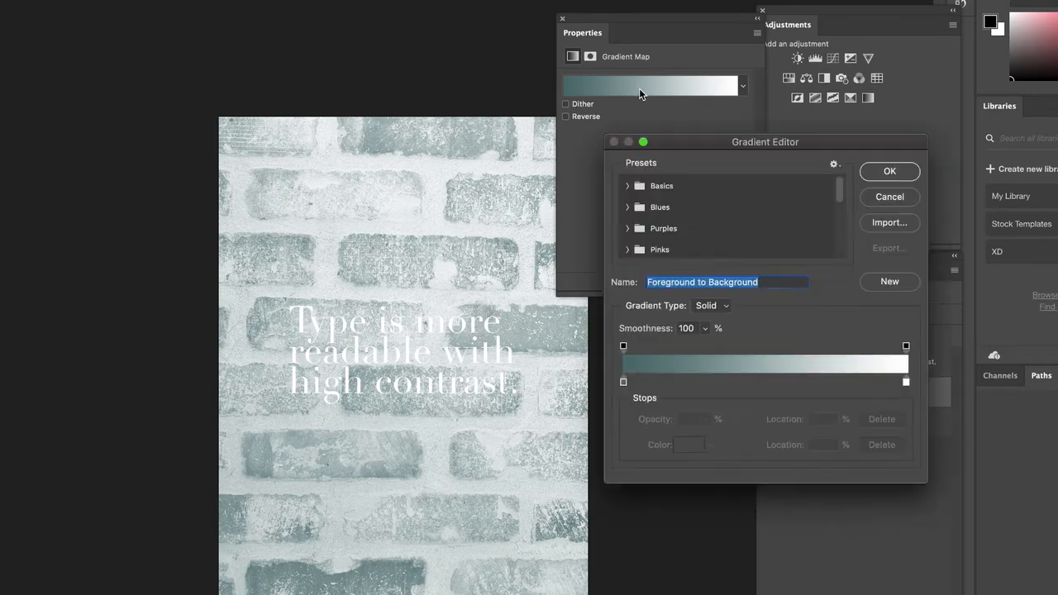
pyautogui.click(635, 208)
pyautogui.click(719, 234)
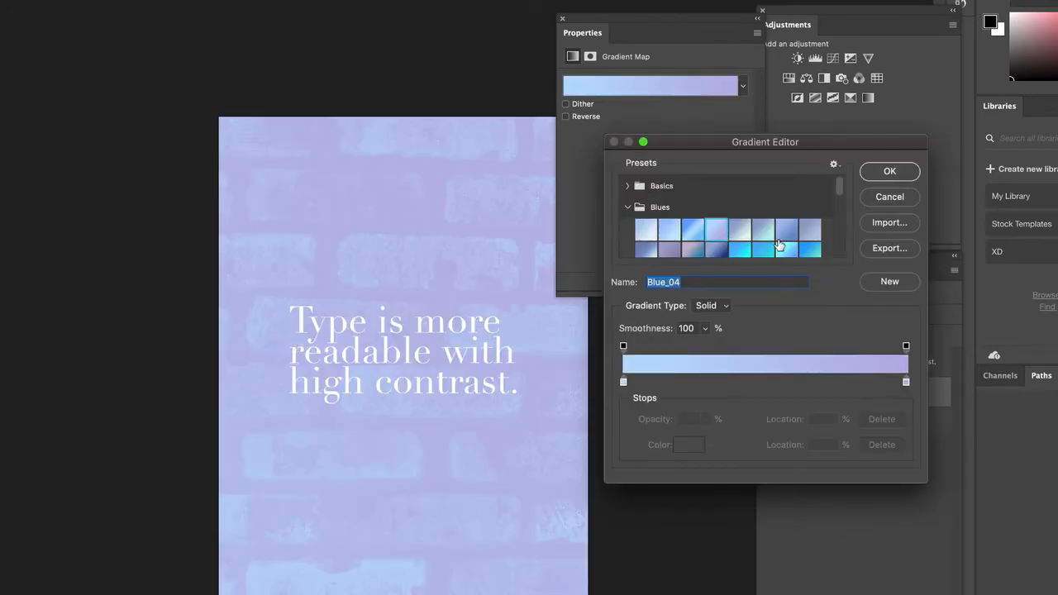
pyautogui.click(777, 239)
pyautogui.click(821, 248)
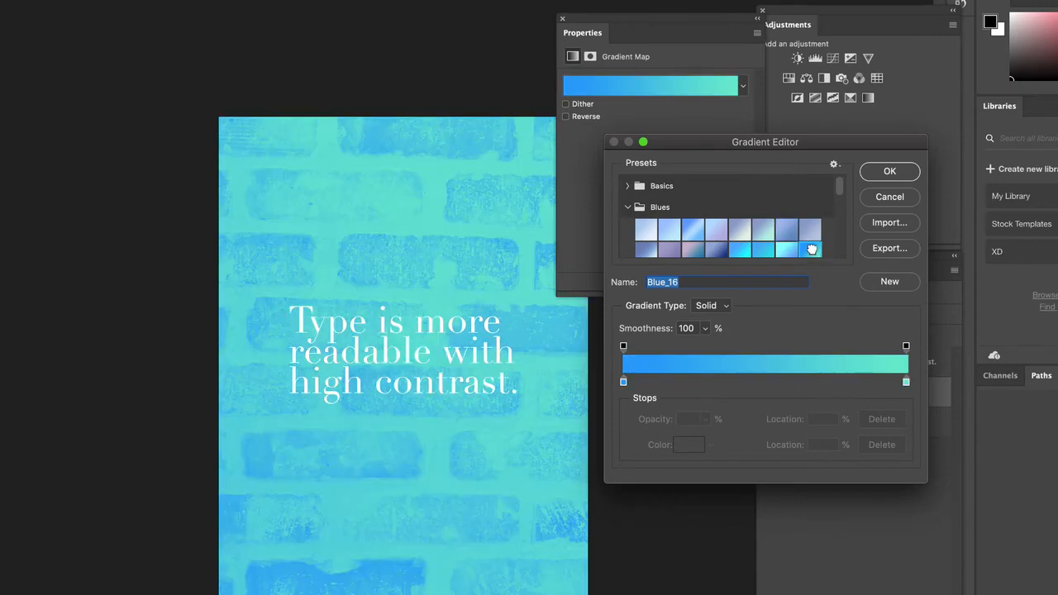
# Apply the Foreground to Background preset from the Basics group to the brick wall's gradient map
pyautogui.click(629, 207)
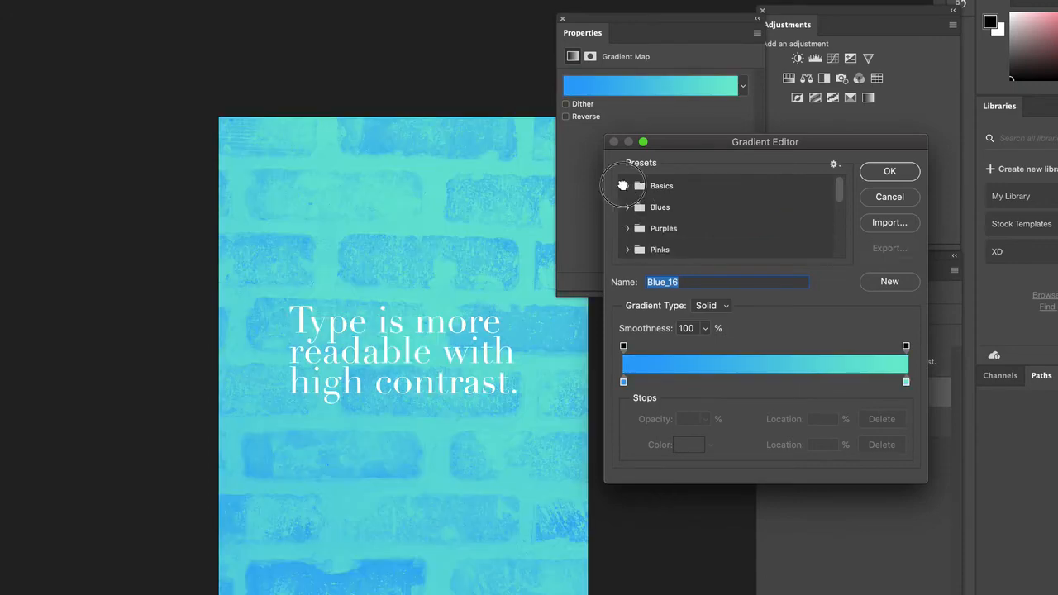
pyautogui.click(629, 186)
pyautogui.click(646, 208)
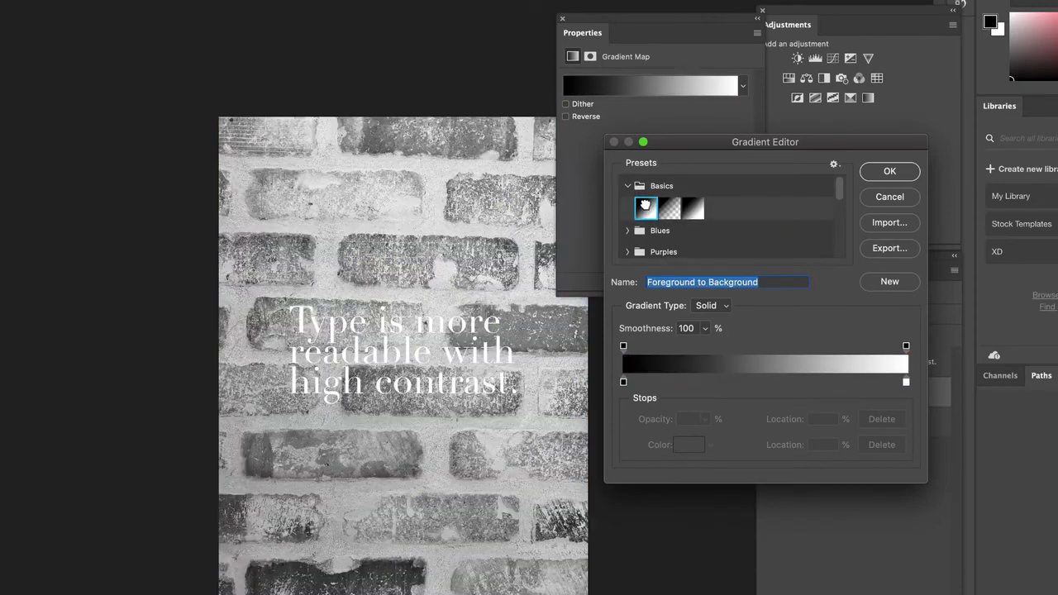
# Set the gradient's shadow colour stop at 0% to a deep blue, 1919aa
pyautogui.click(623, 382)
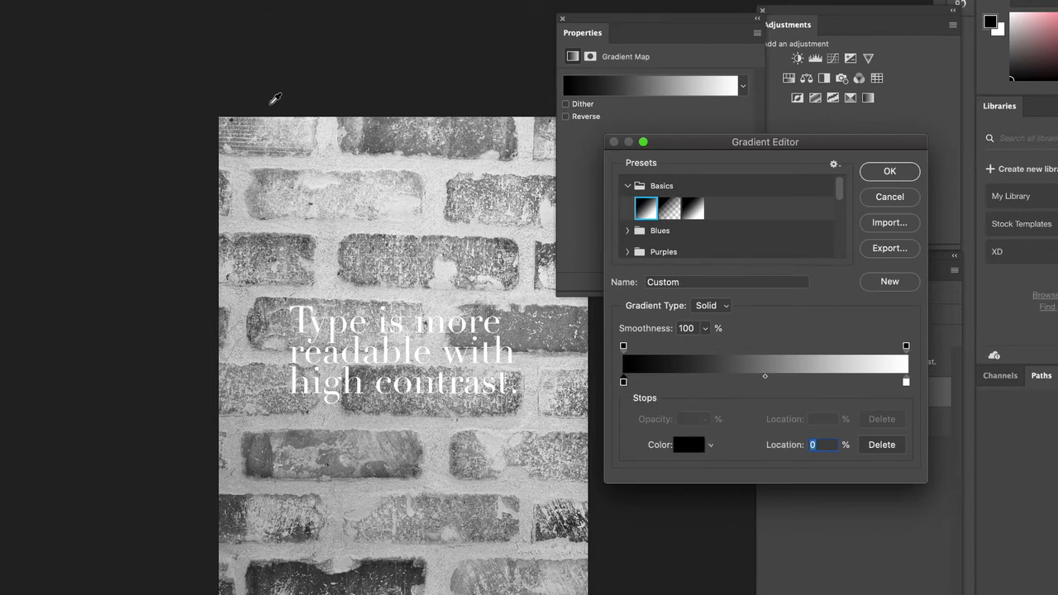
pyautogui.click(687, 444)
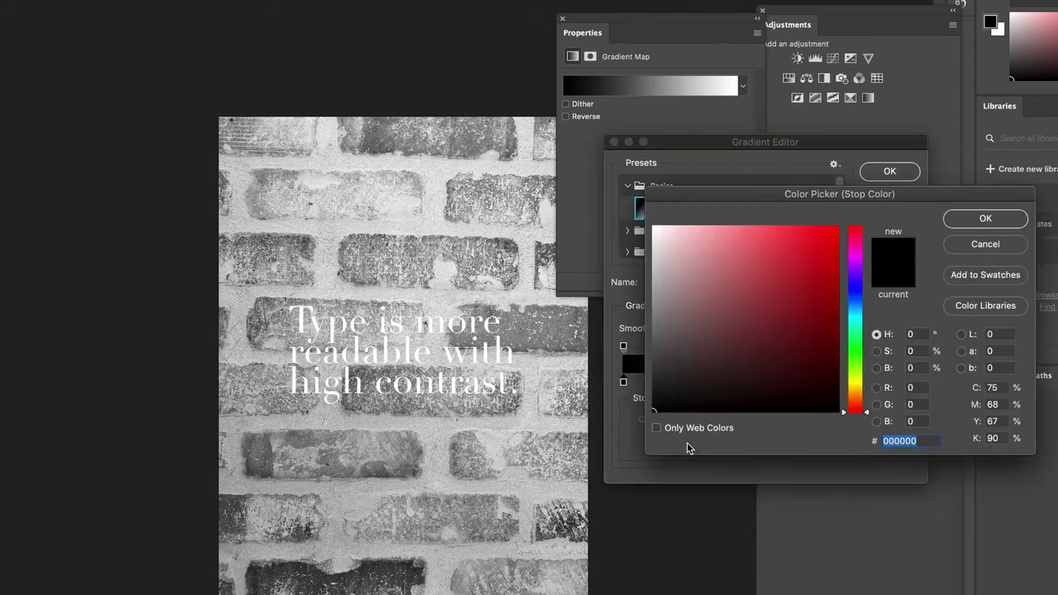
pyautogui.click(854, 287)
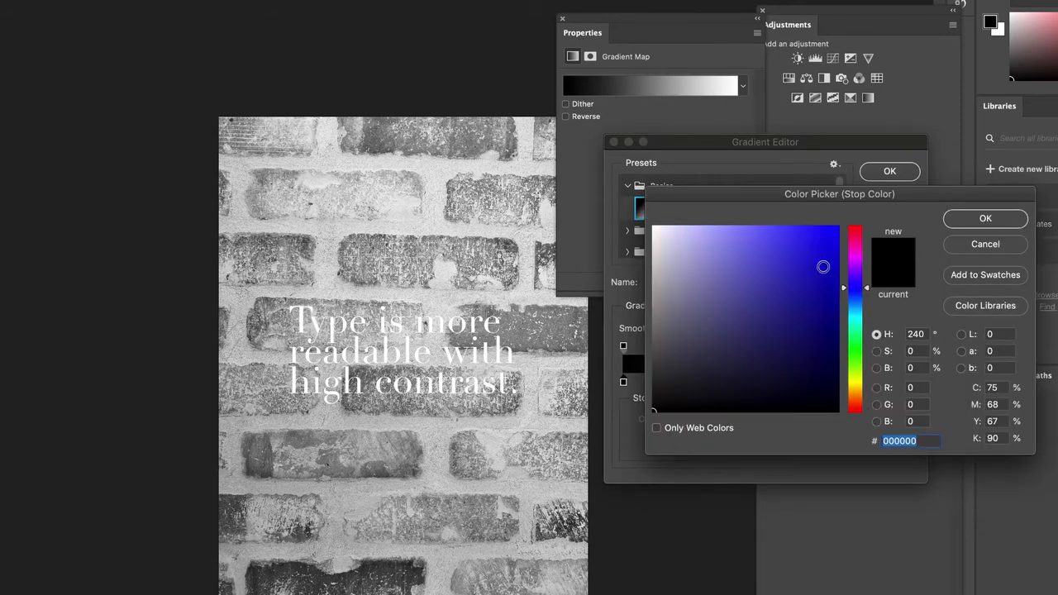
pyautogui.moveTo(824, 267); pyautogui.dragTo(812, 288)
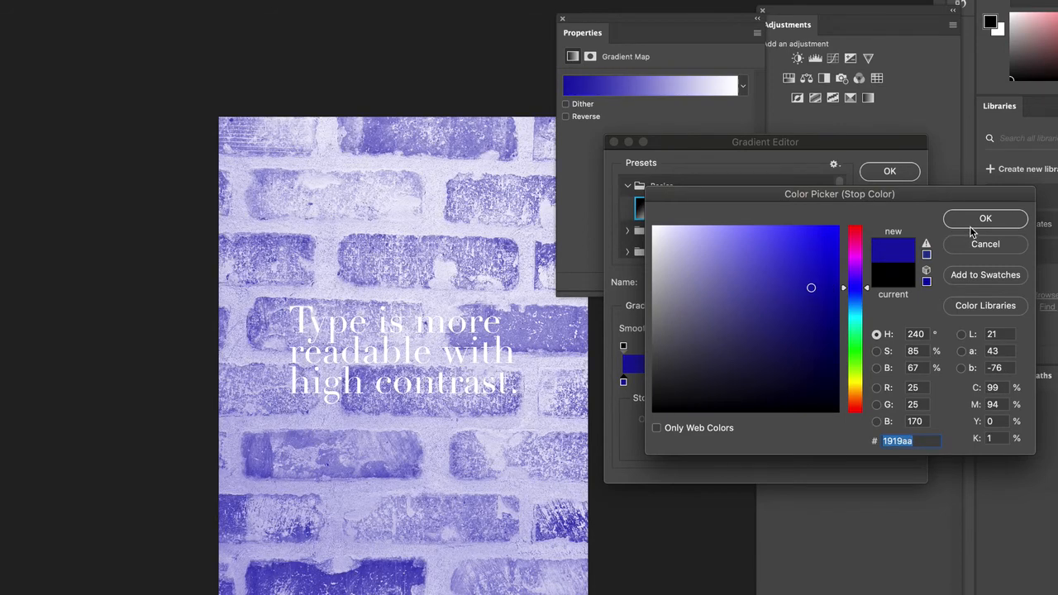
pyautogui.click(977, 220)
# Set the gradient's white highlight colour stop to a vivid violet-blue, 4635ed
pyautogui.click(906, 383)
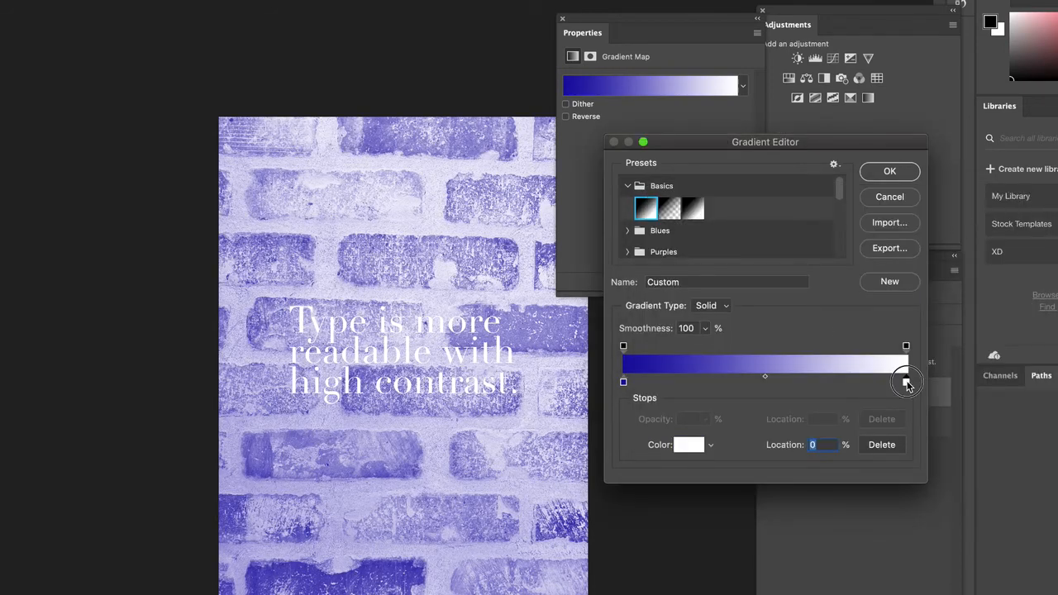
pyautogui.click(688, 445)
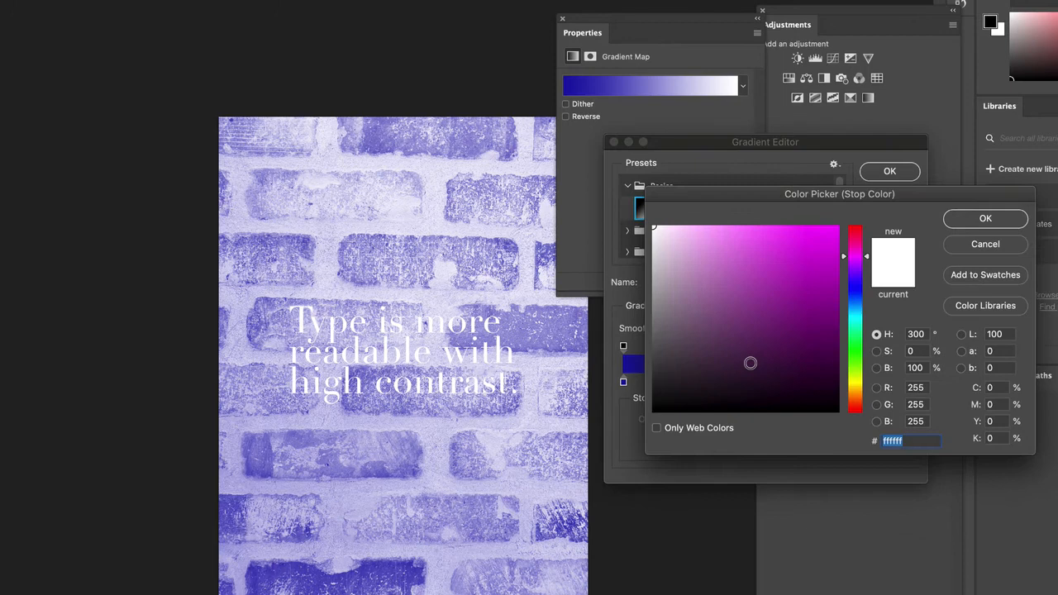
pyautogui.click(854, 284)
pyautogui.moveTo(818, 252)
pyautogui.mouseDown()
pyautogui.moveTo(822, 224)
pyautogui.moveTo(786, 224)
pyautogui.moveTo(799, 239)
pyautogui.mouseUp()
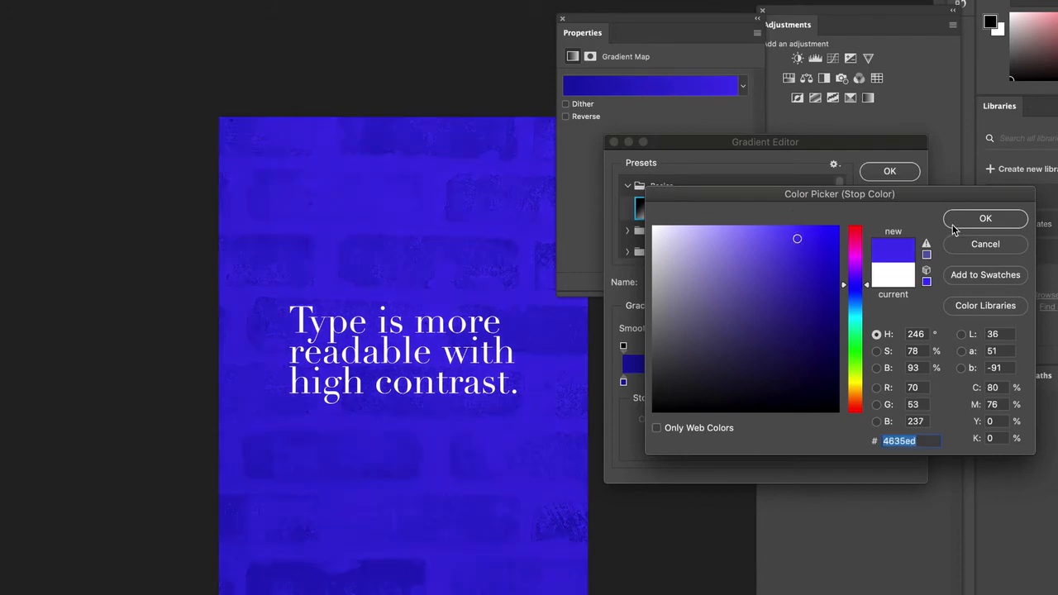
pyautogui.click(978, 222)
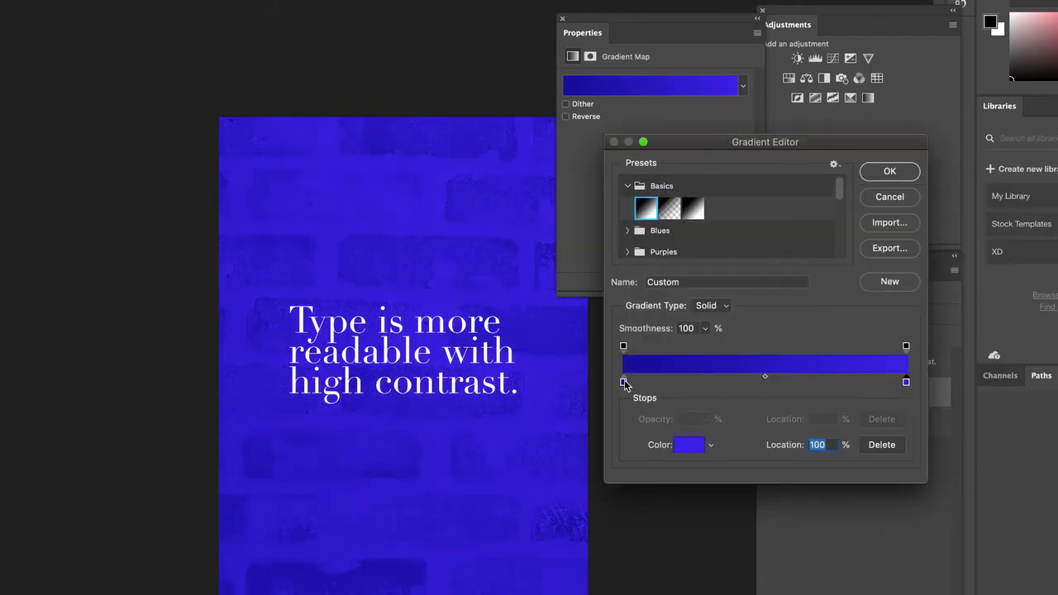
# Darken the gradient's deep blue shadow colour stop to a very dark navy
pyautogui.click(623, 381)
pyautogui.click(686, 447)
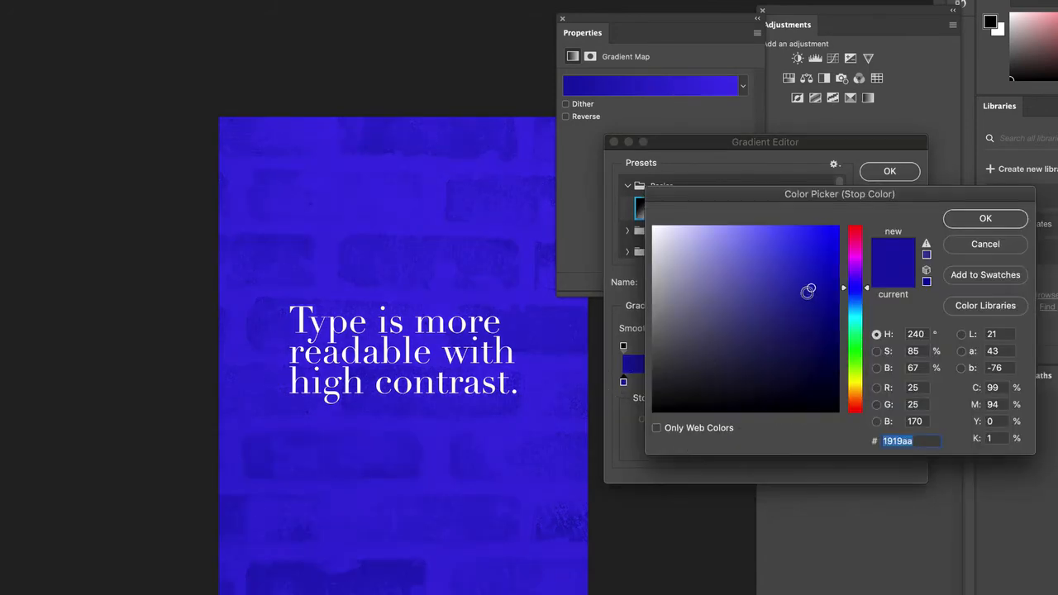
pyautogui.moveTo(829, 324); pyautogui.dragTo(839, 338)
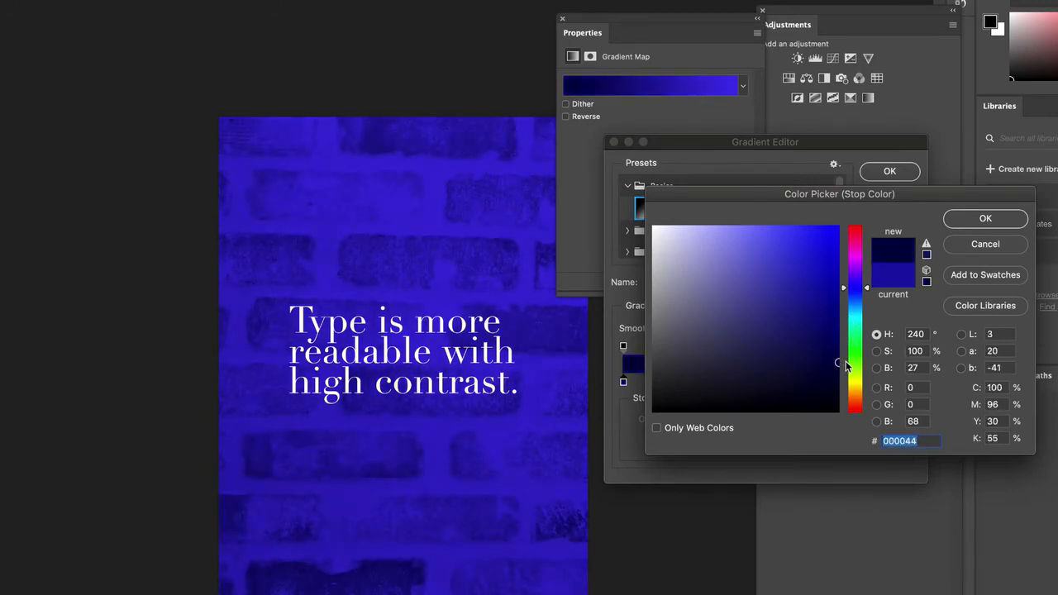
pyautogui.click(843, 366)
pyautogui.press('Escape')
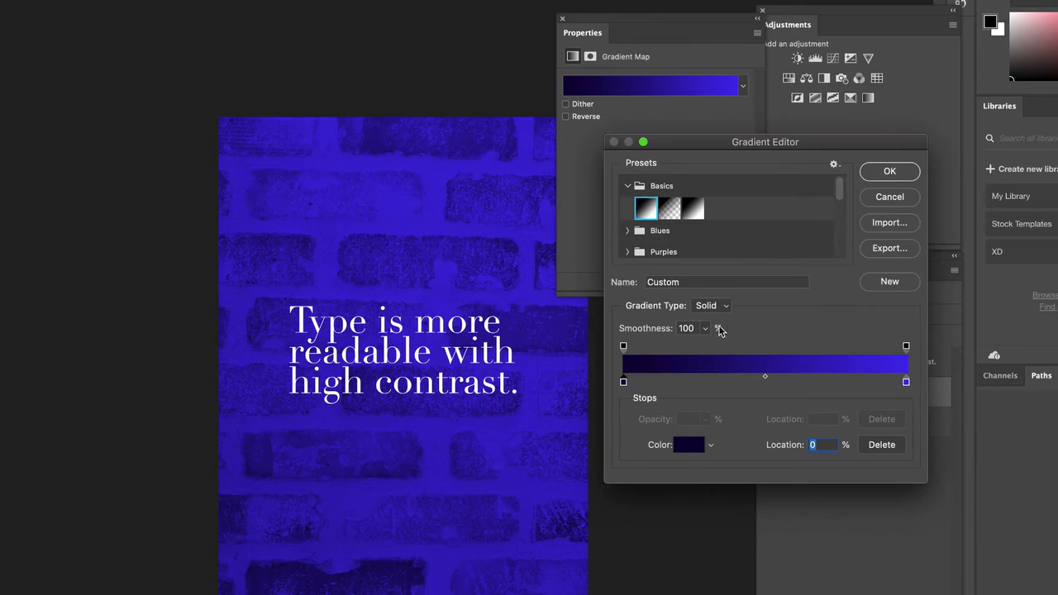
# Set the highlight colour stop at 100% to a more saturated blue, 311fe5
pyautogui.doubleClick(906, 381)
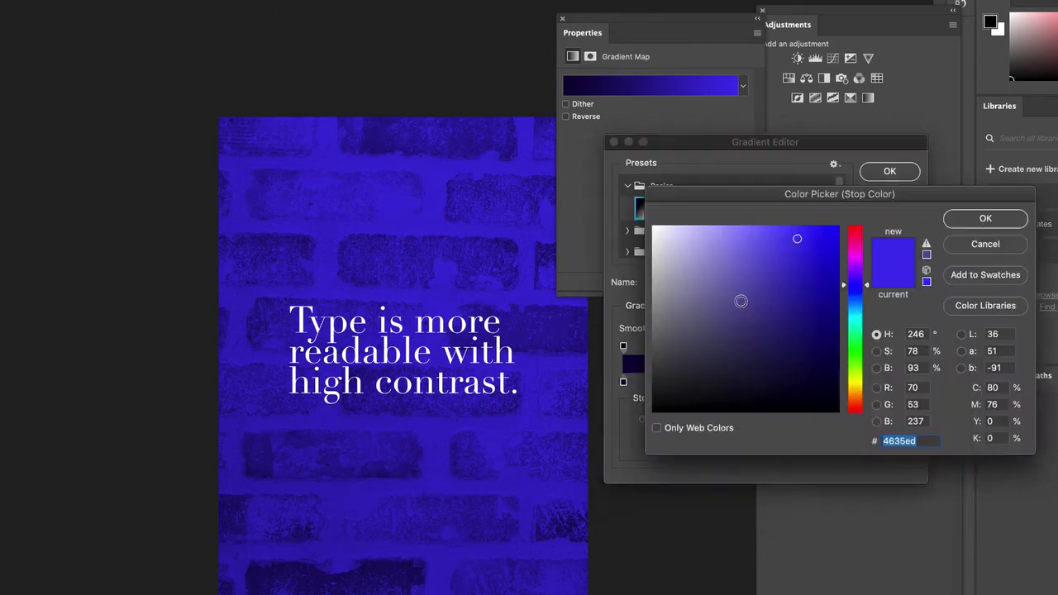
pyautogui.moveTo(739, 300); pyautogui.dragTo(813, 244)
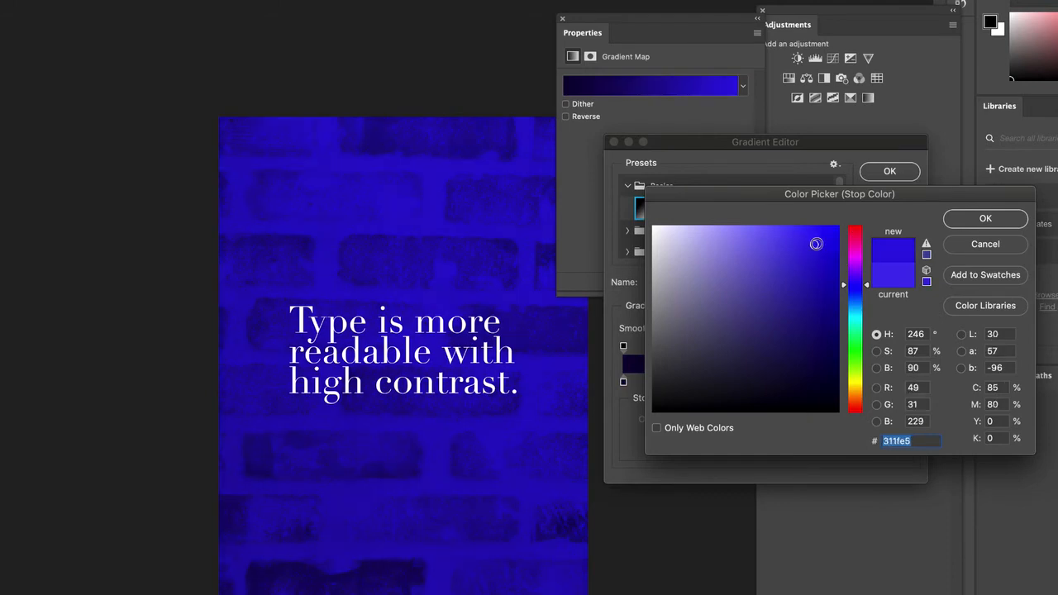
pyautogui.click(959, 216)
# Add a third colour stop between the shadow and highlight stops at a location of 54%
pyautogui.click(765, 378)
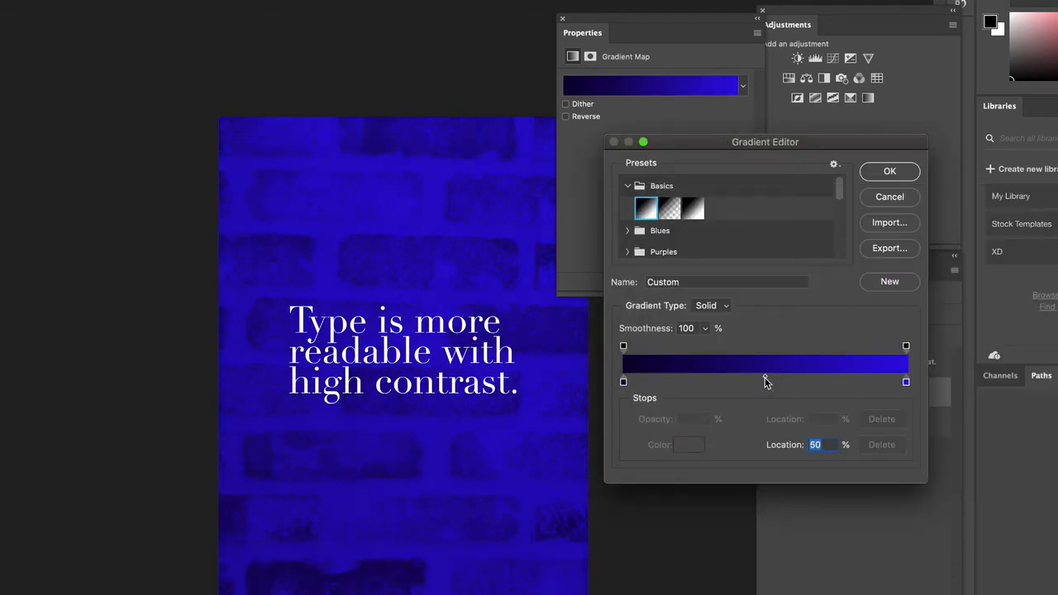
pyautogui.click(756, 381)
pyautogui.moveTo(757, 382); pyautogui.dragTo(775, 385)
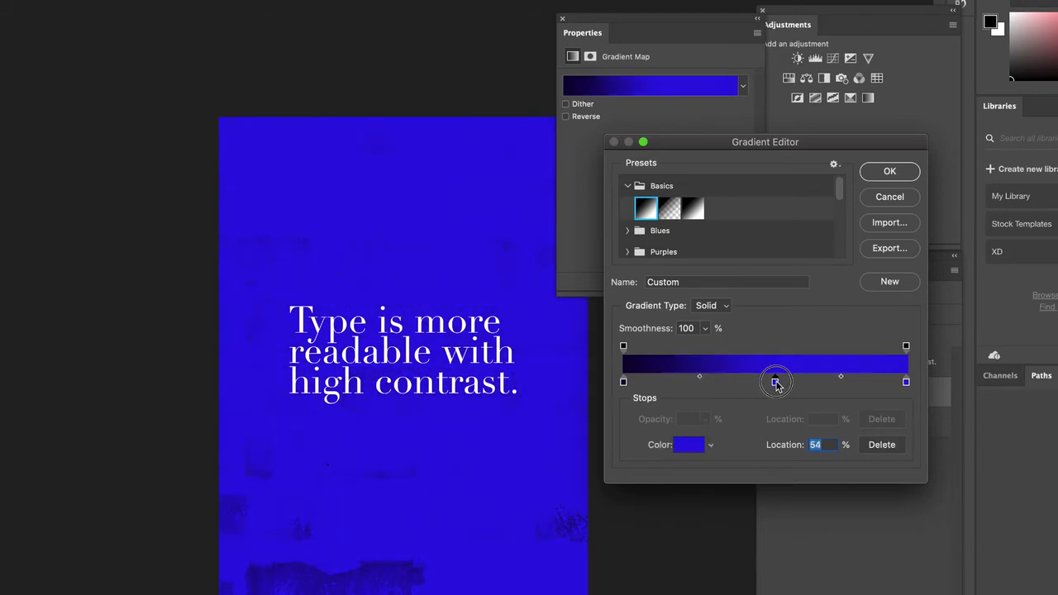
# Try pink e51f81, a bright green and magenta e51fa6 as the middle stop's colour
pyautogui.click(689, 445)
pyautogui.click(857, 242)
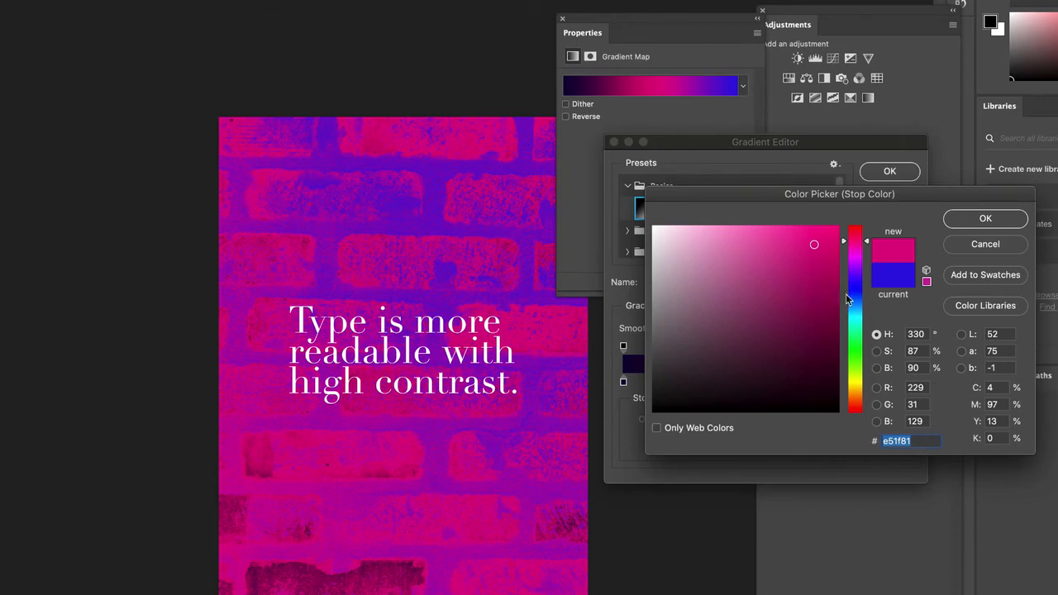
pyautogui.click(857, 333)
pyautogui.click(857, 246)
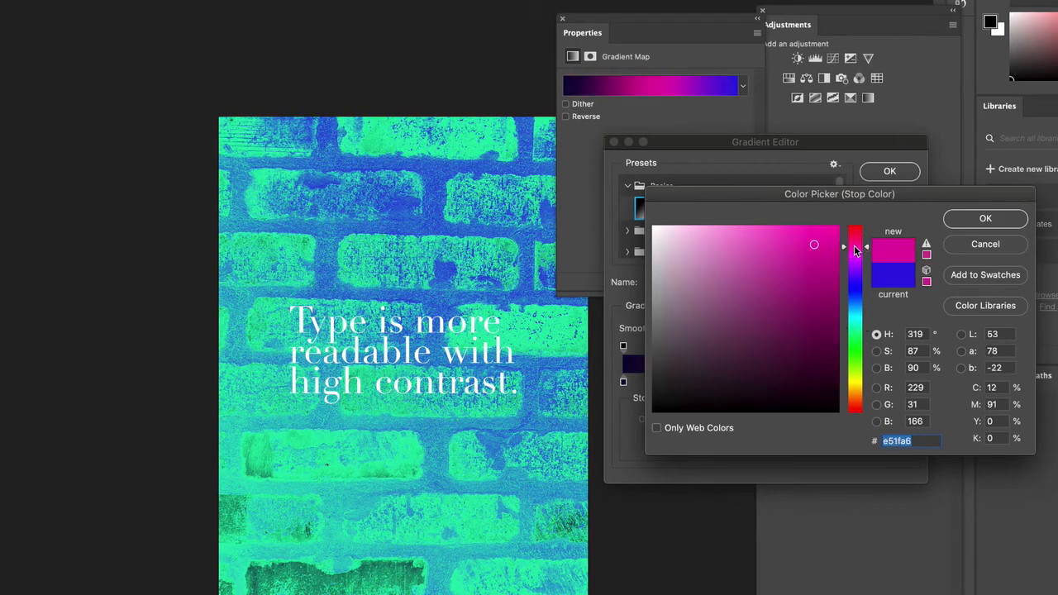
# Set the middle colour stop to a dark blue with a hue of 247°
pyautogui.click(856, 286)
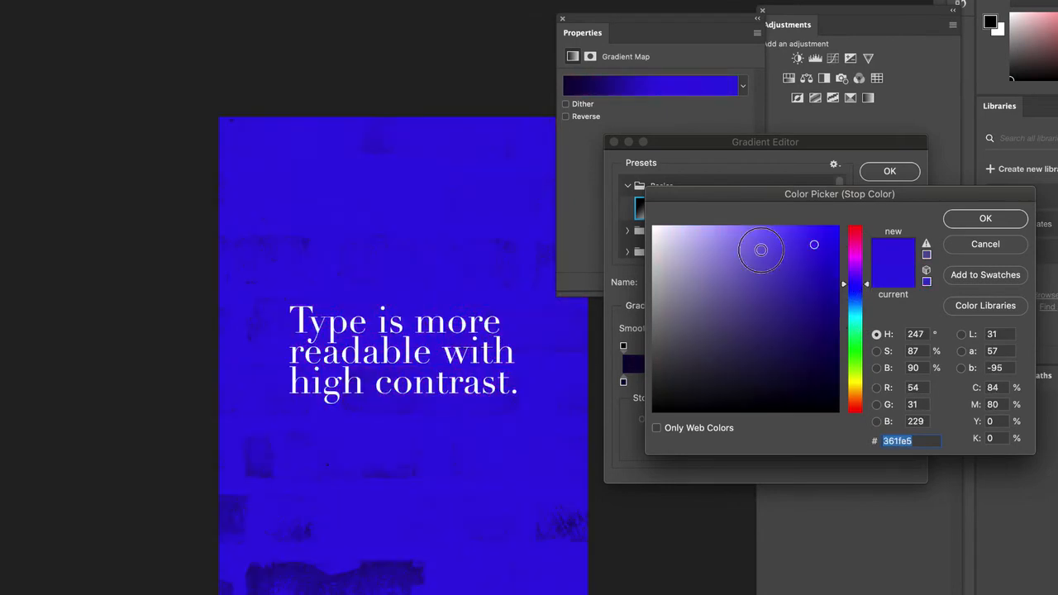
pyautogui.click(761, 250)
pyautogui.click(772, 298)
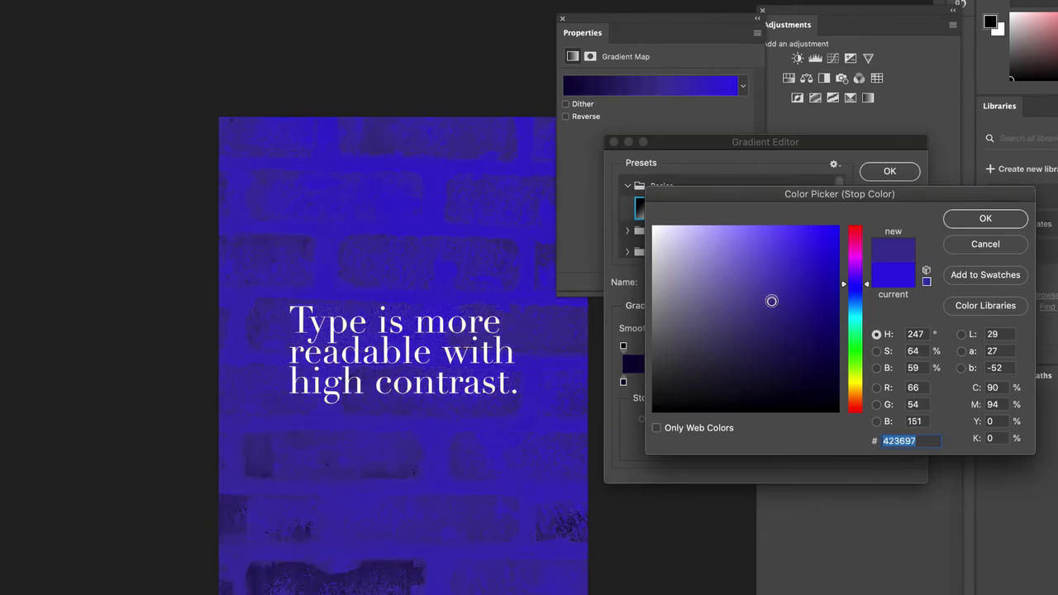
pyautogui.click(826, 318)
pyautogui.click(984, 220)
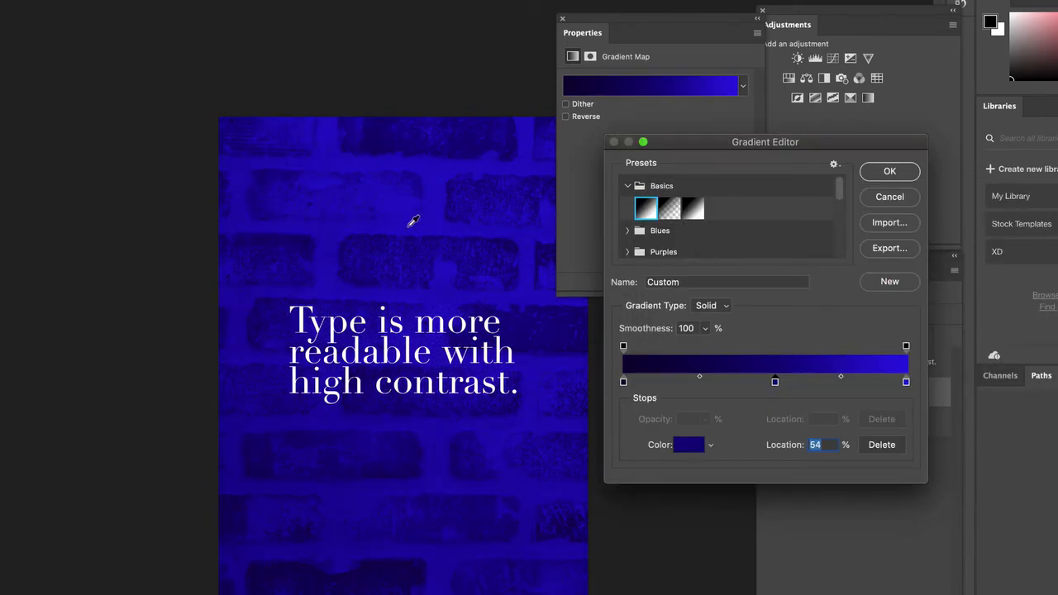
# Deepen the shadow stop to near-black, set the highlight stop to 4331f8, and accept the edited gradient
pyautogui.click(623, 382)
pyautogui.click(689, 445)
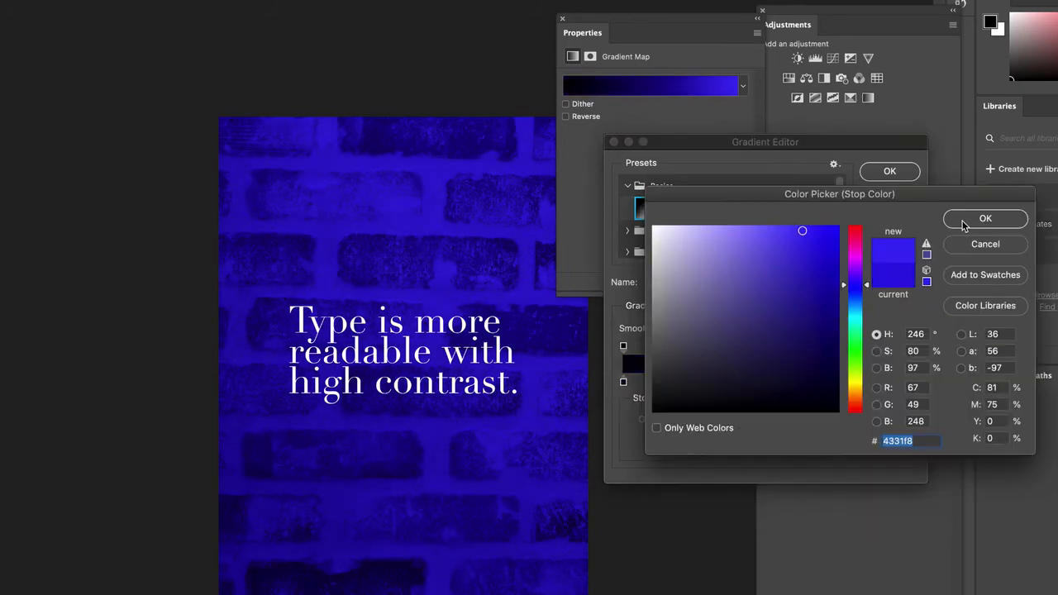
pyautogui.click(903, 213)
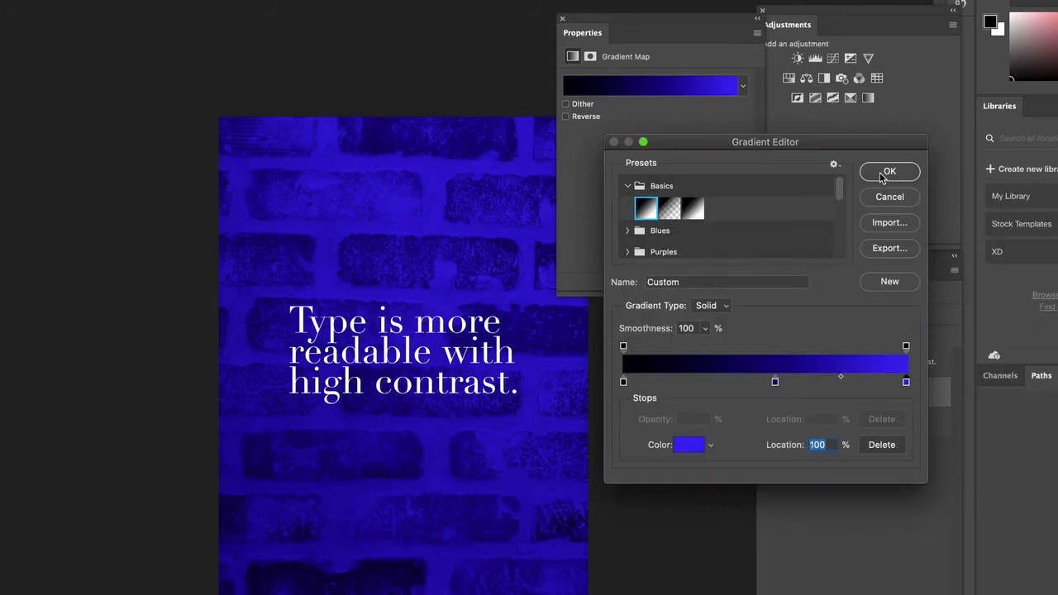
pyautogui.click(886, 171)
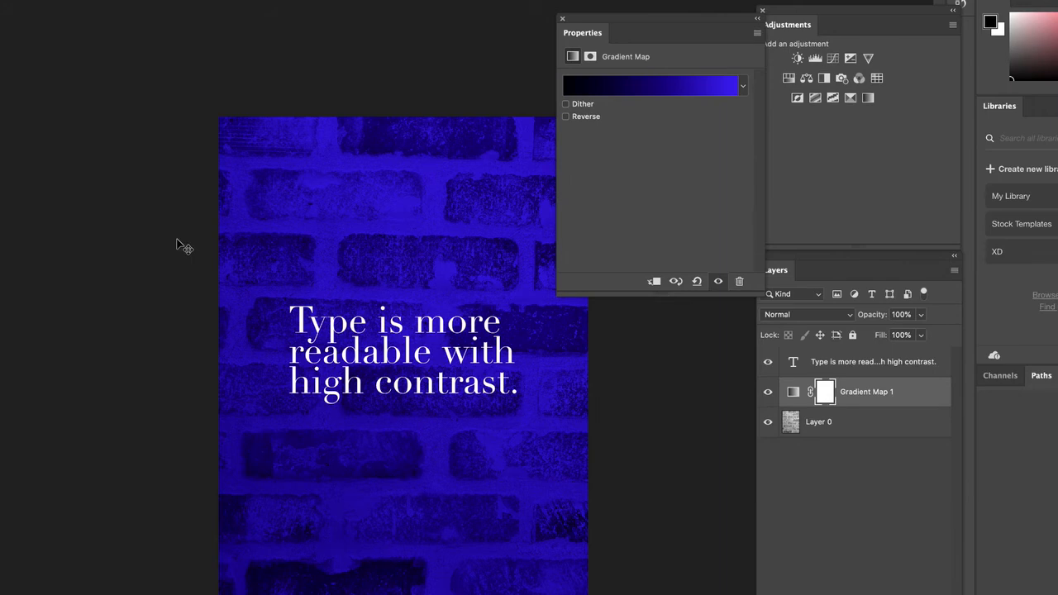
# Centre-align the "Type is more readable with high contrast." text and set it in all caps
pyautogui.doubleClick(356, 330)
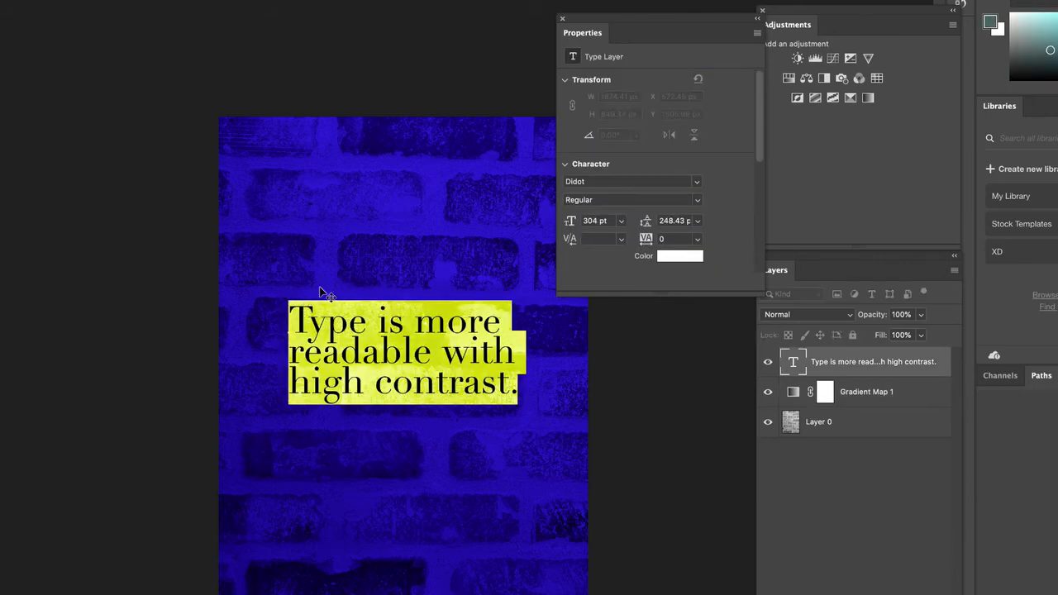
pyautogui.moveTo(700, 25); pyautogui.dragTo(690, 17)
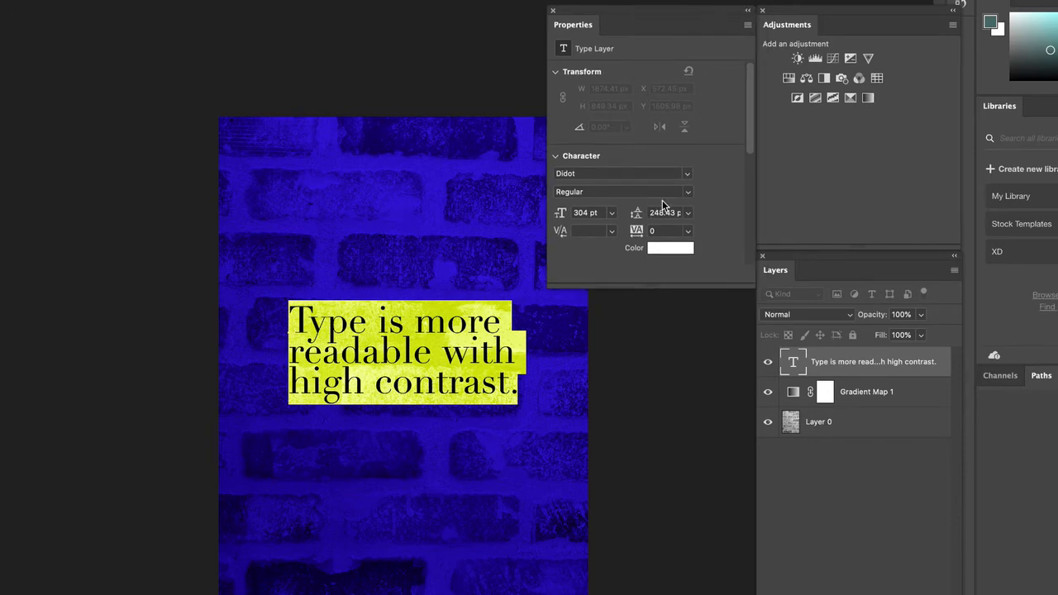
pyautogui.moveTo(748, 95); pyautogui.dragTo(787, 141)
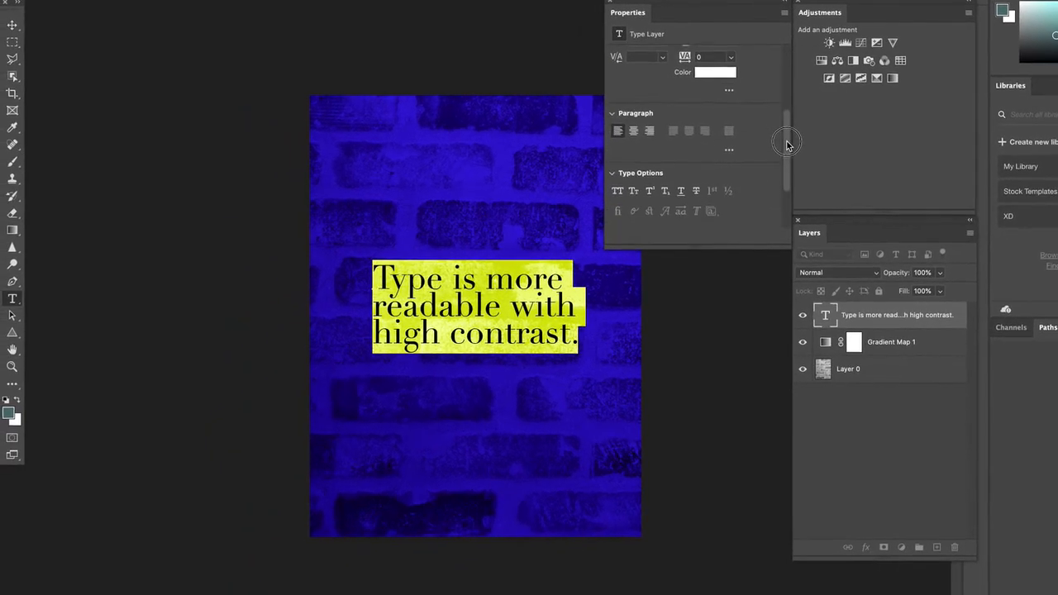
pyautogui.click(632, 131)
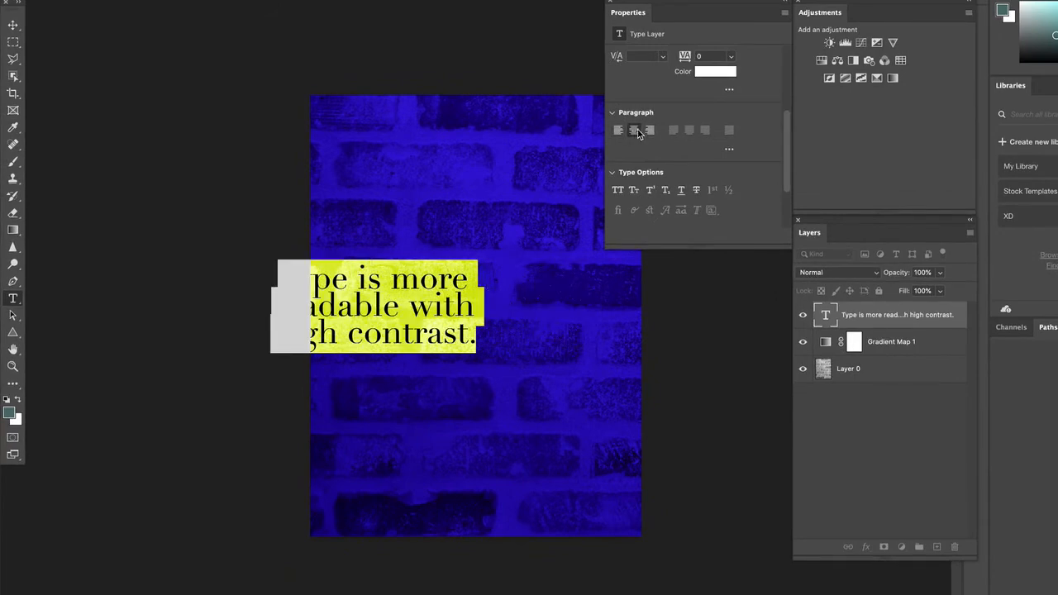
pyautogui.scroll(-2, 718, 155)
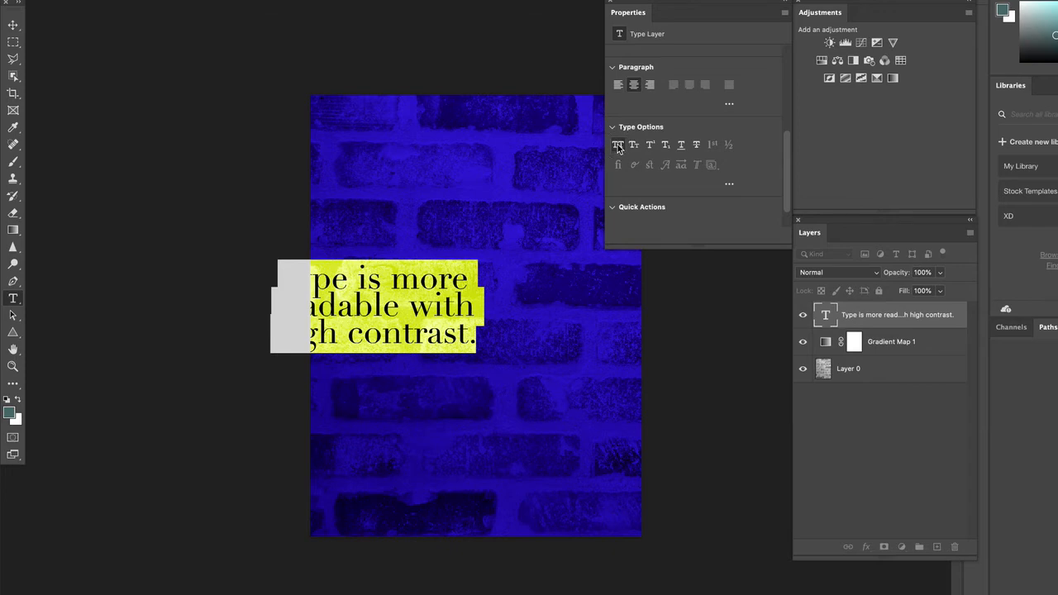
pyautogui.click(617, 145)
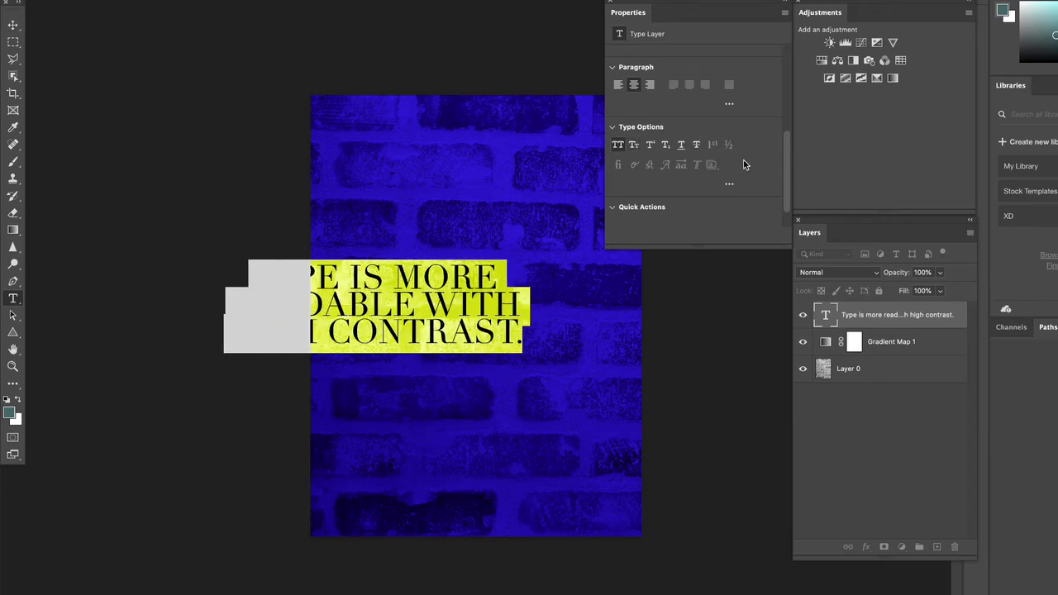
pyautogui.scroll(4, 743, 160)
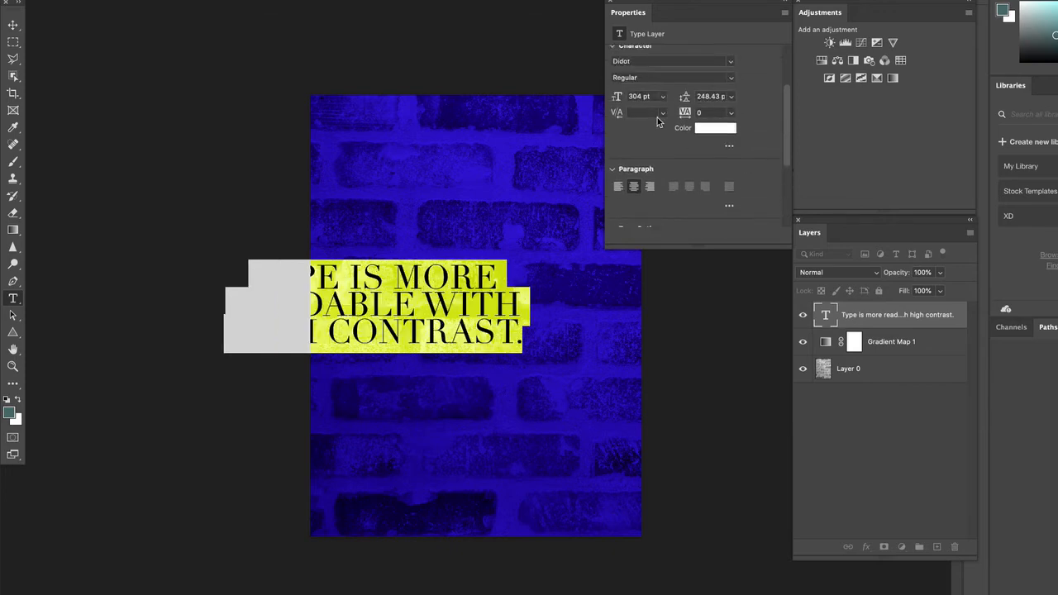
# Try leading values of 260 pt and 280 pt on the three-line text
pyautogui.click(715, 97)
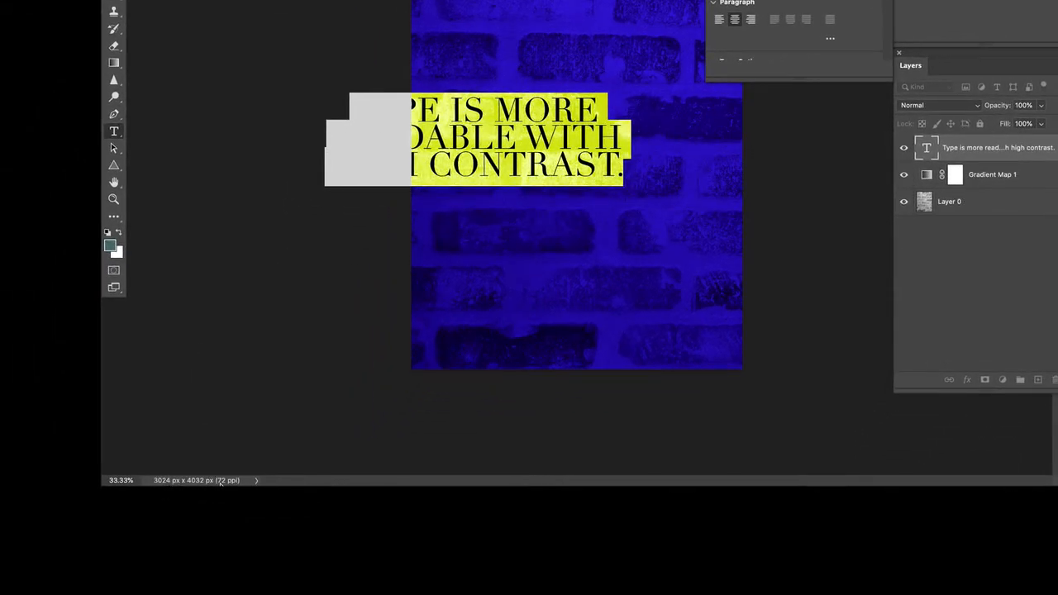
pyautogui.click(808, 0)
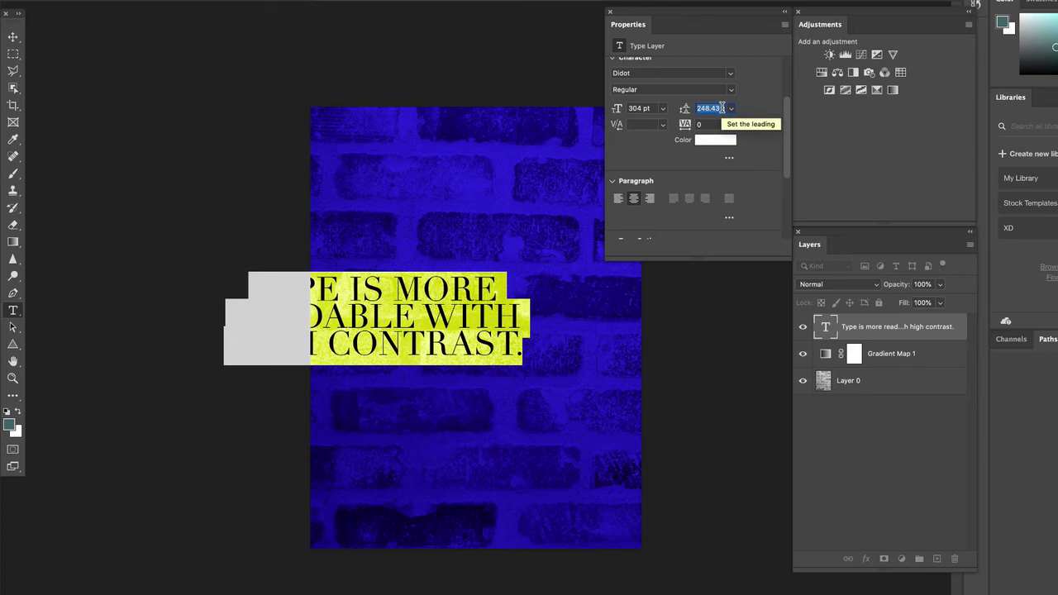
pyautogui.write('260')
pyautogui.press('Return')
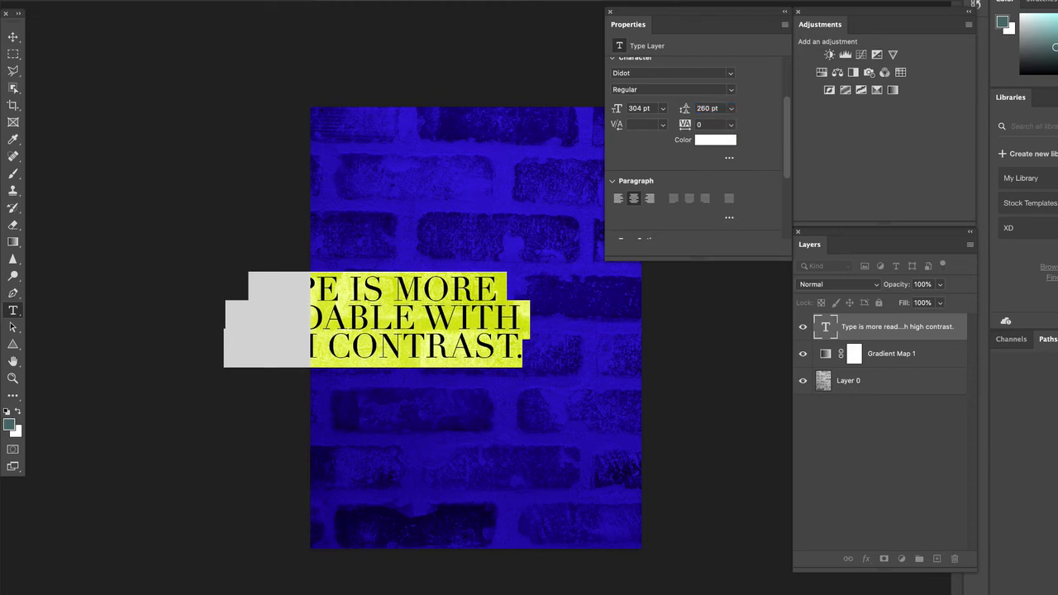
pyautogui.click(722, 108)
pyautogui.write('280')
pyautogui.press('Return')
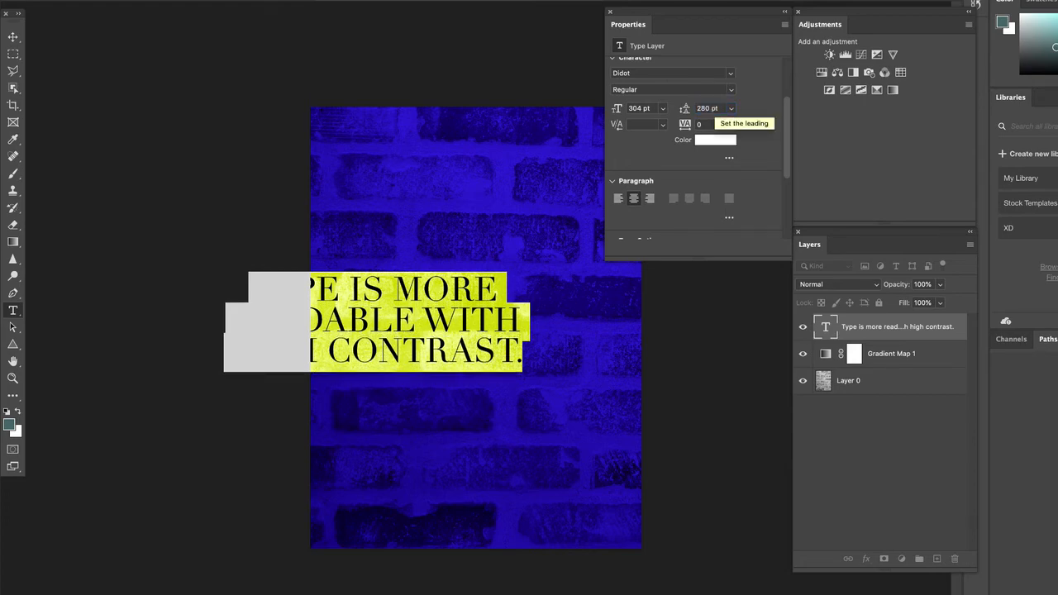
# Move the text block fully onto the brick image and shift the Properties panel clear of the artwork
pyautogui.click(14, 38)
pyautogui.press('v')
pyautogui.moveTo(416, 302); pyautogui.dragTo(516, 305)
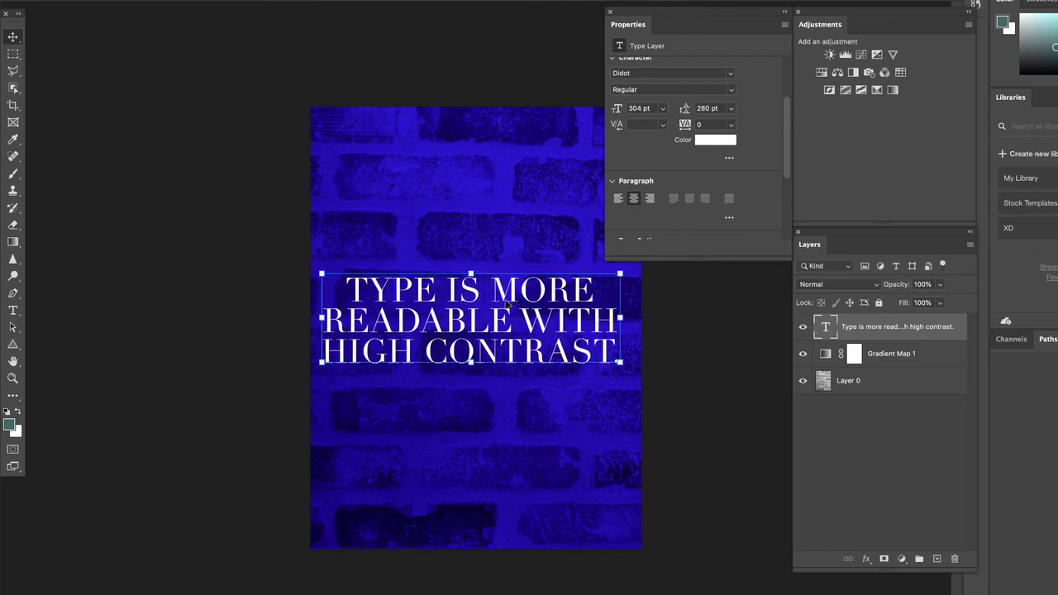
pyautogui.press('super+plus')
pyautogui.press('super+plus')
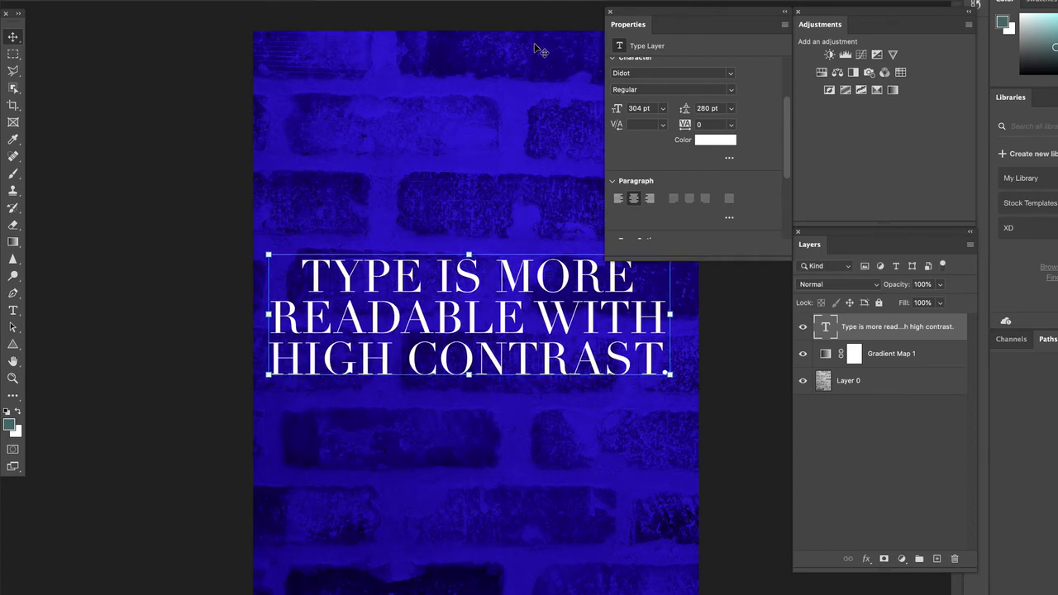
pyautogui.moveTo(737, 20); pyautogui.dragTo(824, 47)
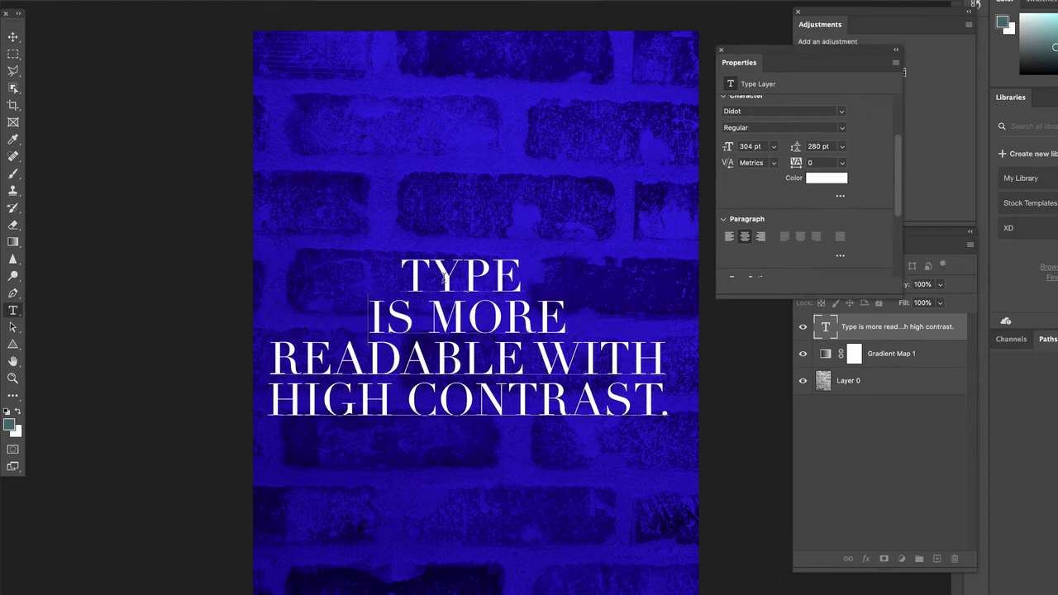
# Break the text into the lines TYPE, IS MORE, READABLE, WITH, HIGH and CONTRAST., and move the block up towards the image's middle
pyautogui.click(536, 357)
pyautogui.press('Return')
pyautogui.click(408, 436)
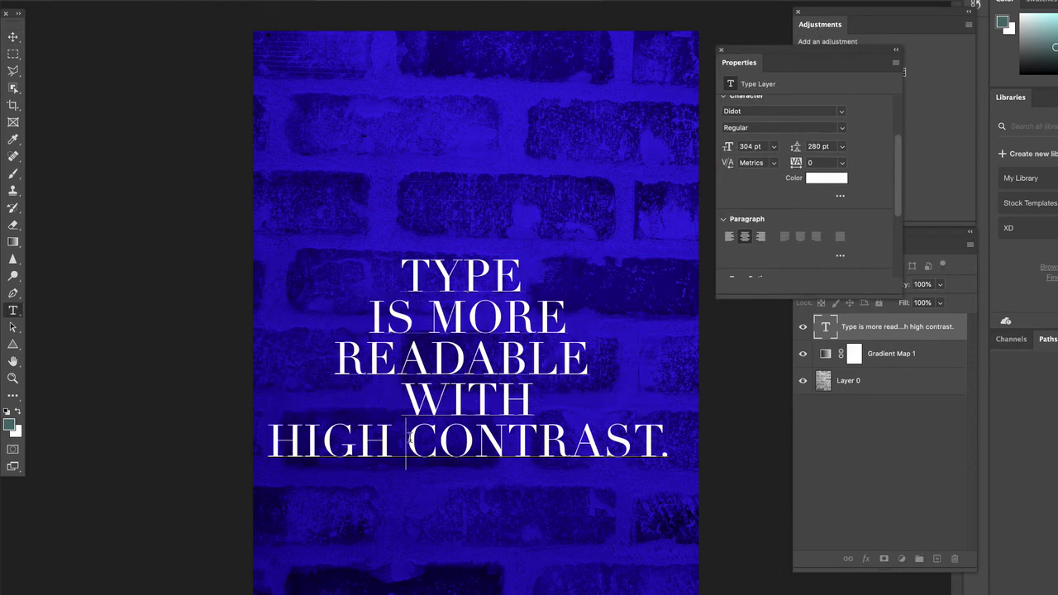
pyautogui.press('Return')
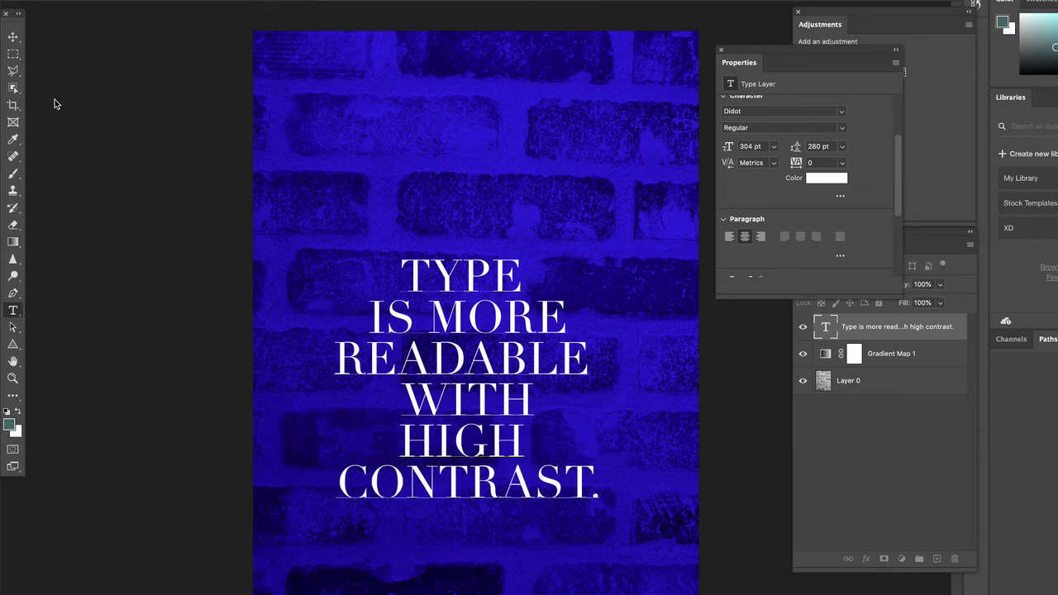
pyautogui.click(12, 37)
pyautogui.moveTo(491, 364); pyautogui.dragTo(501, 305)
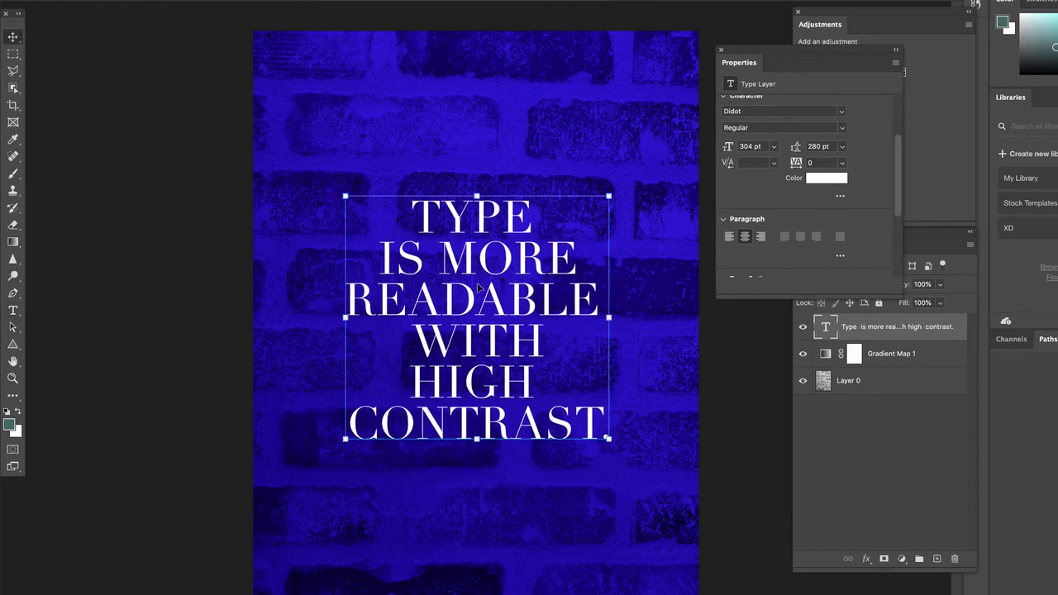
# Try leading values of 360 pt and 440 pt on the six-line text
pyautogui.doubleClick(451, 234)
pyautogui.click(816, 146)
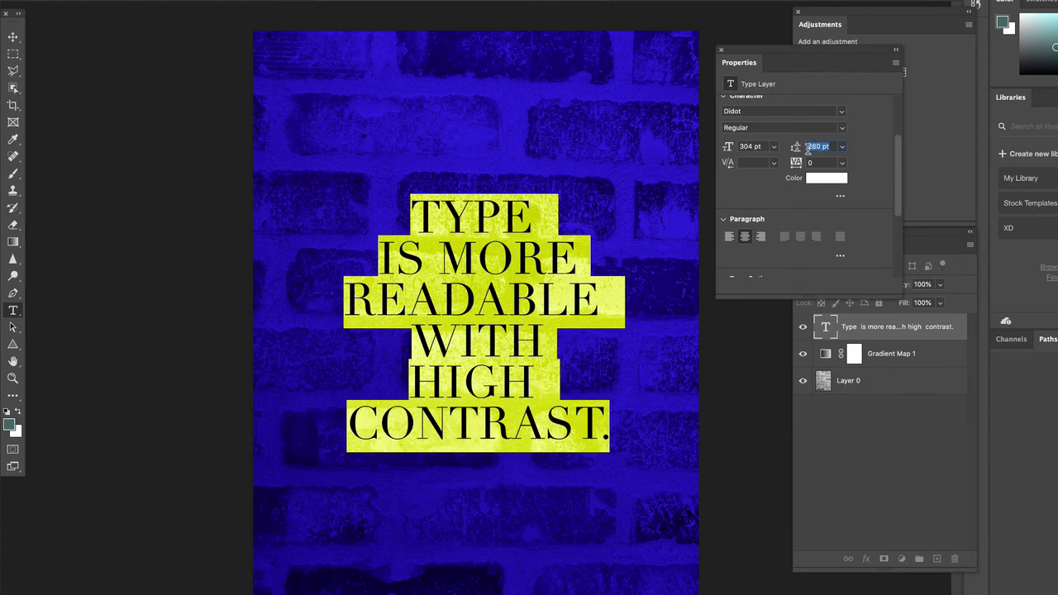
pyautogui.write('360')
pyautogui.press('Return')
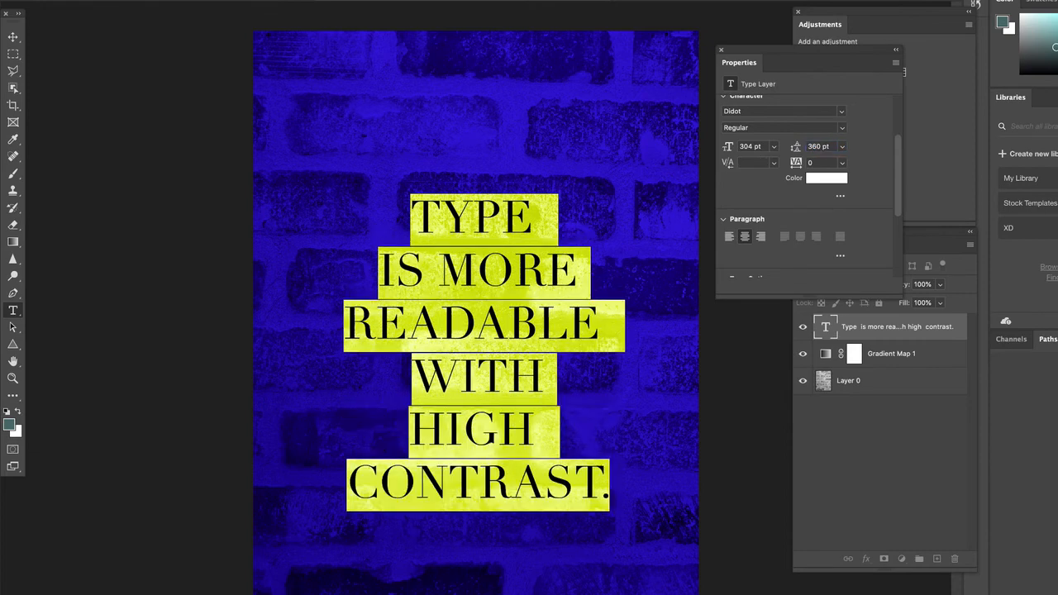
pyautogui.click(831, 146)
pyautogui.write('440')
pyautogui.press('Return')
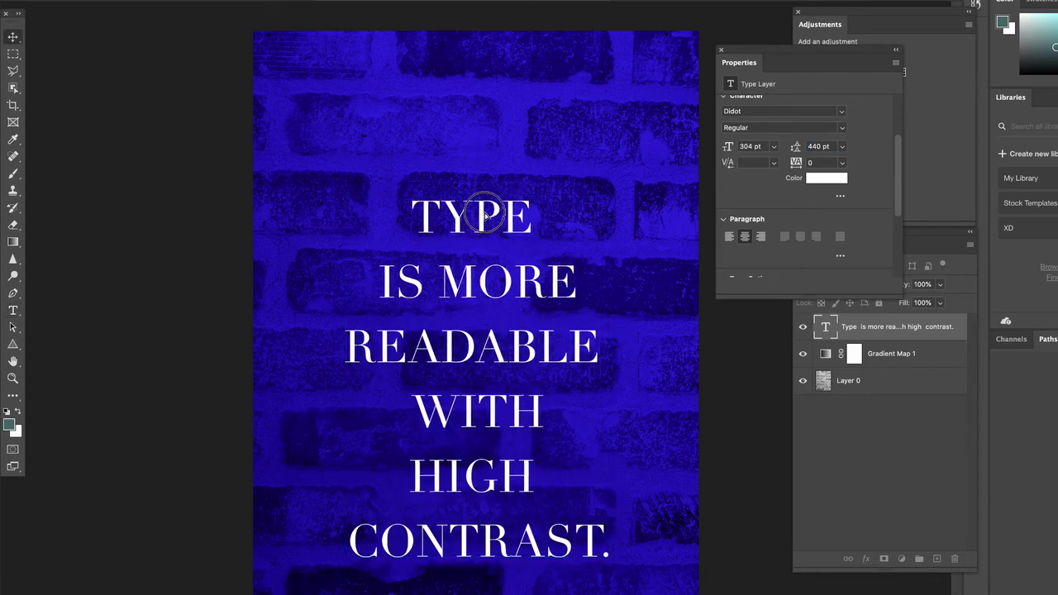
# Set the text's leading to 400 pt and reposition the block near the middle of the brick image
pyautogui.moveTo(484, 214); pyautogui.dragTo(479, 183)
pyautogui.click(816, 146)
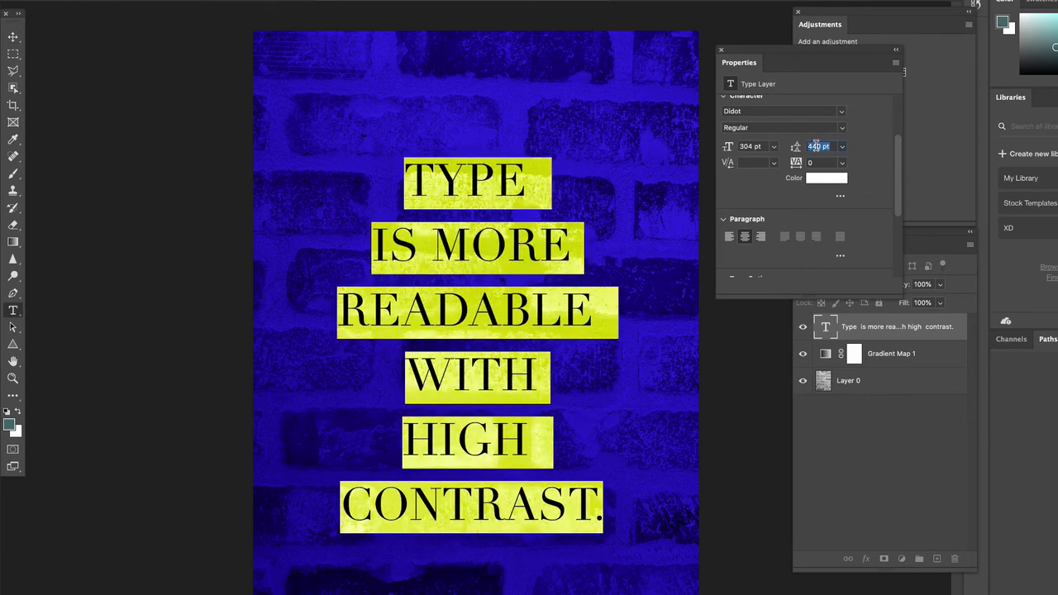
pyautogui.write('400')
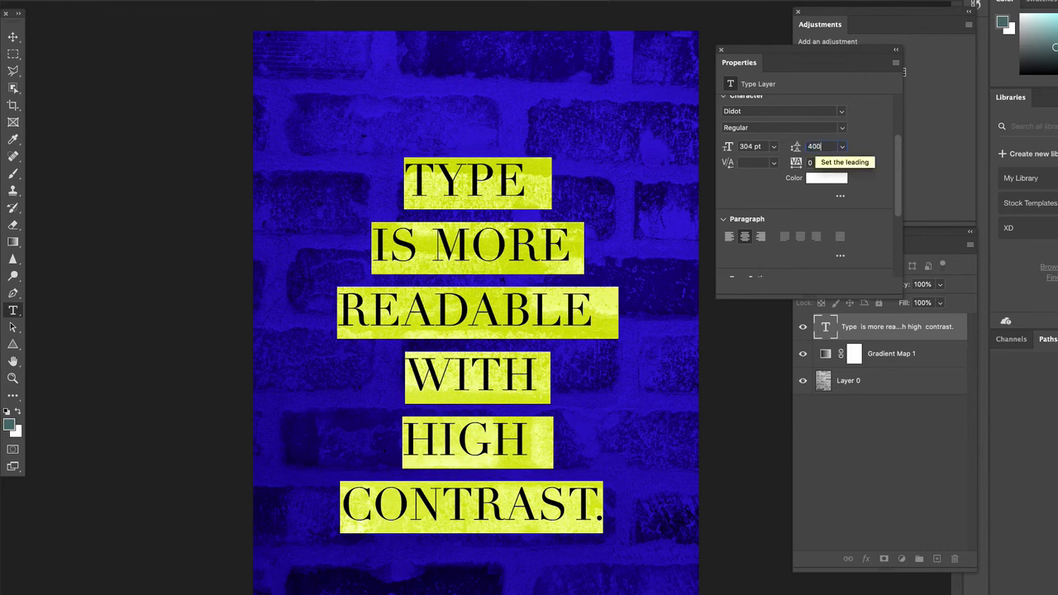
pyautogui.press('Return')
pyautogui.click(13, 36)
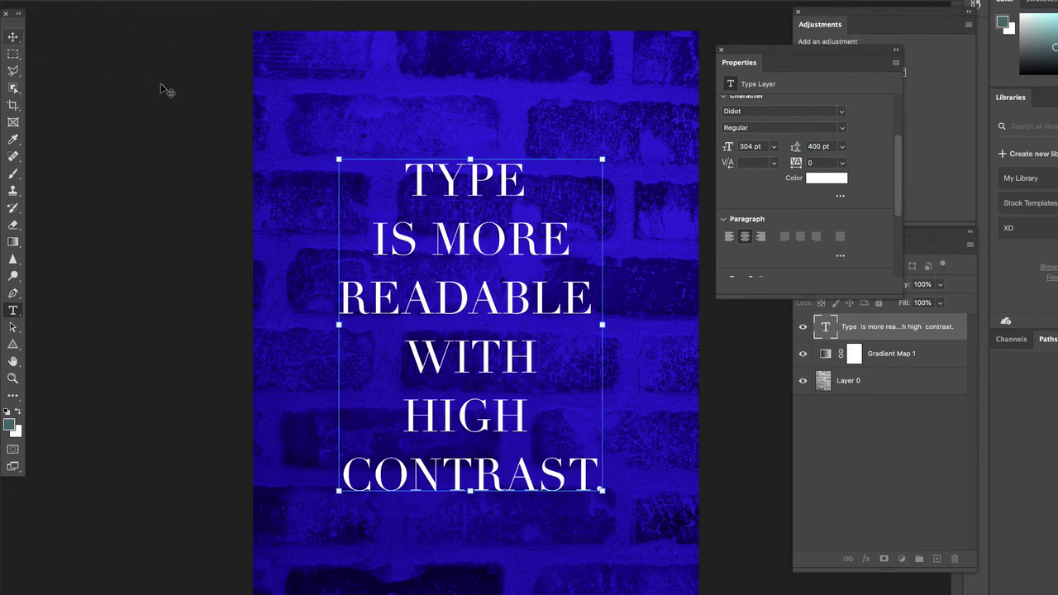
pyautogui.click(382, 129)
pyautogui.moveTo(465, 180); pyautogui.dragTo(472, 189)
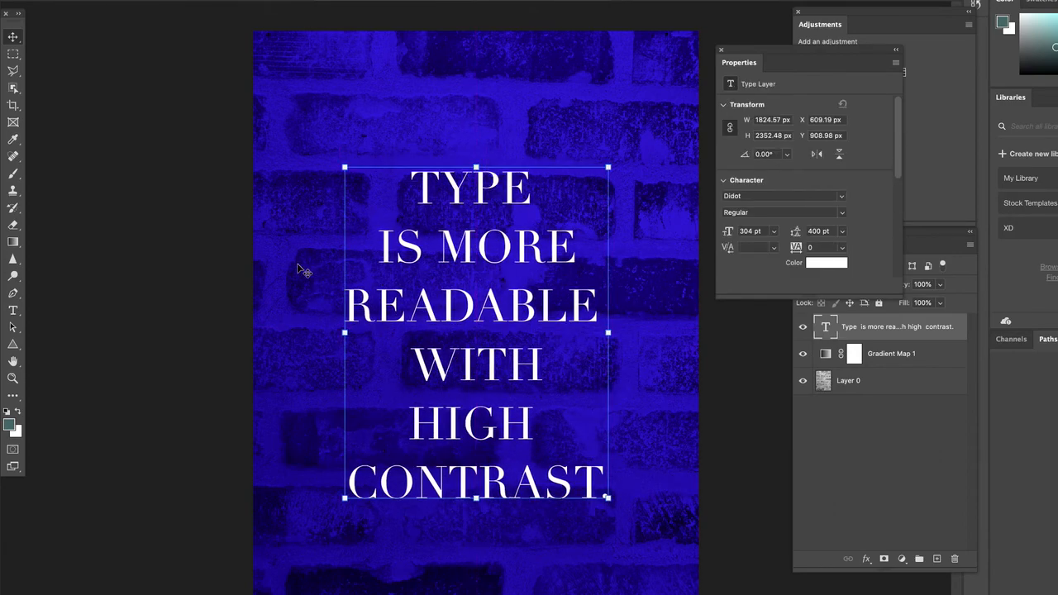
pyautogui.click(186, 225)
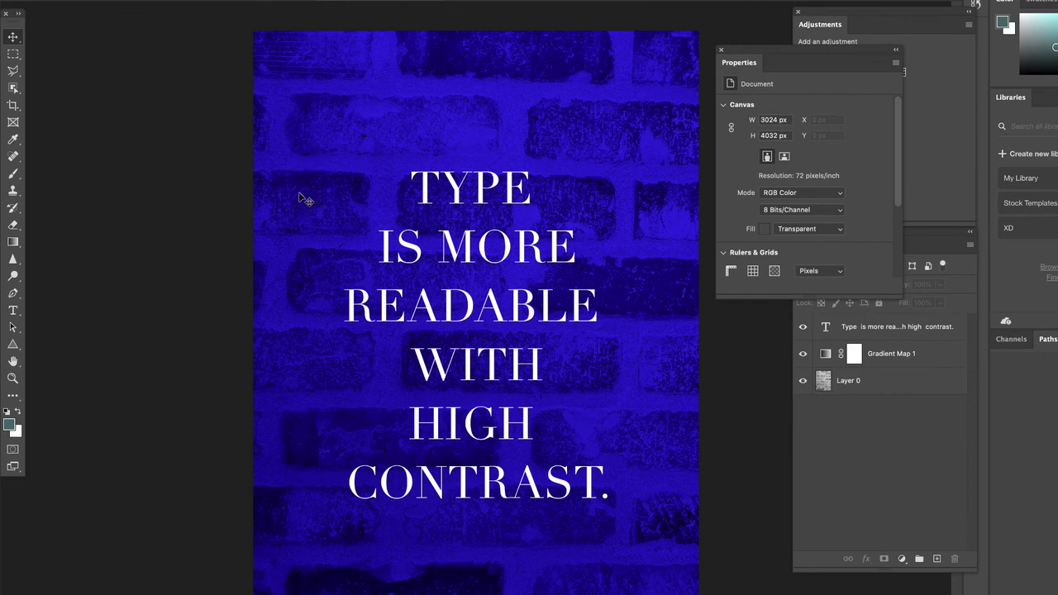
# Change the whole text's Didot font style to Italic
pyautogui.click(416, 240)
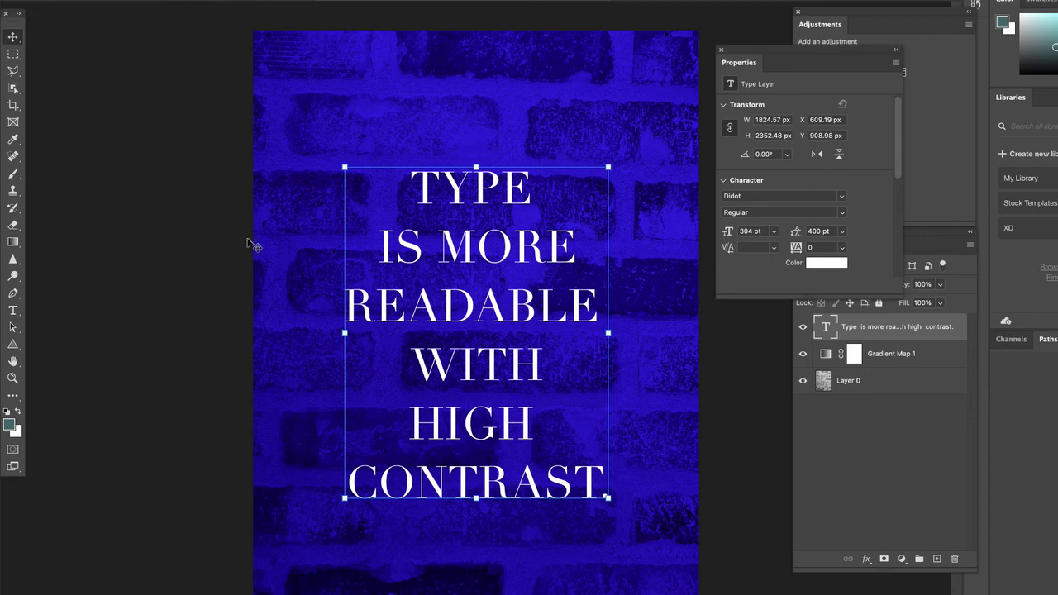
pyautogui.doubleClick(449, 197)
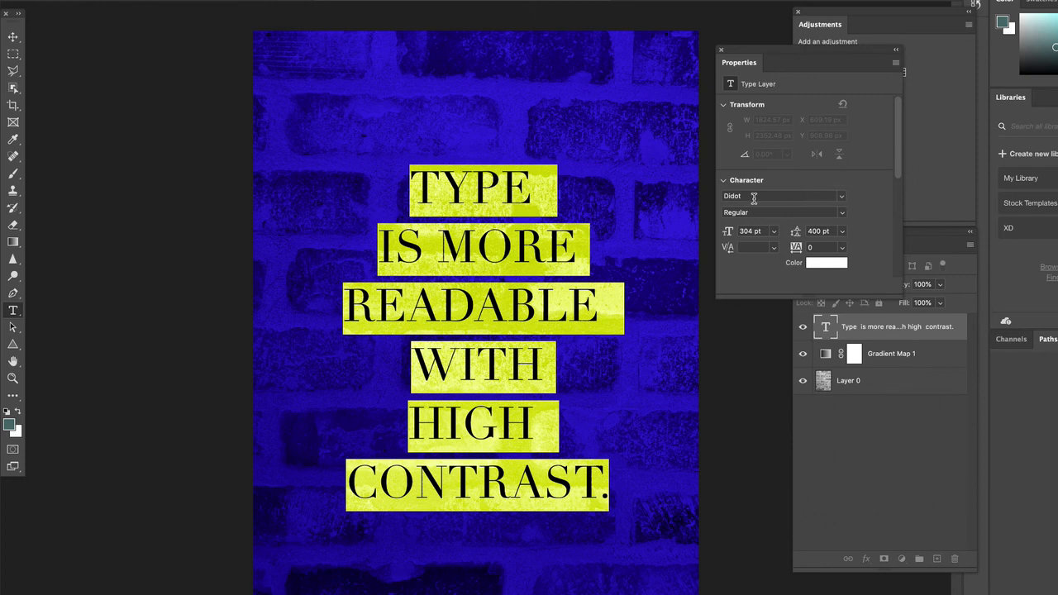
pyautogui.click(843, 217)
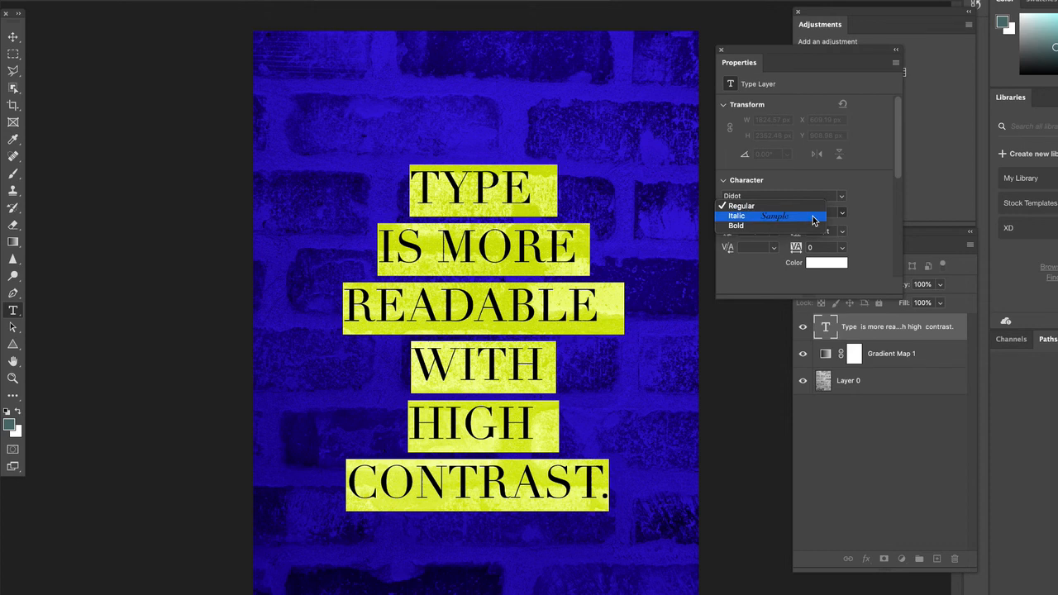
pyautogui.click(814, 220)
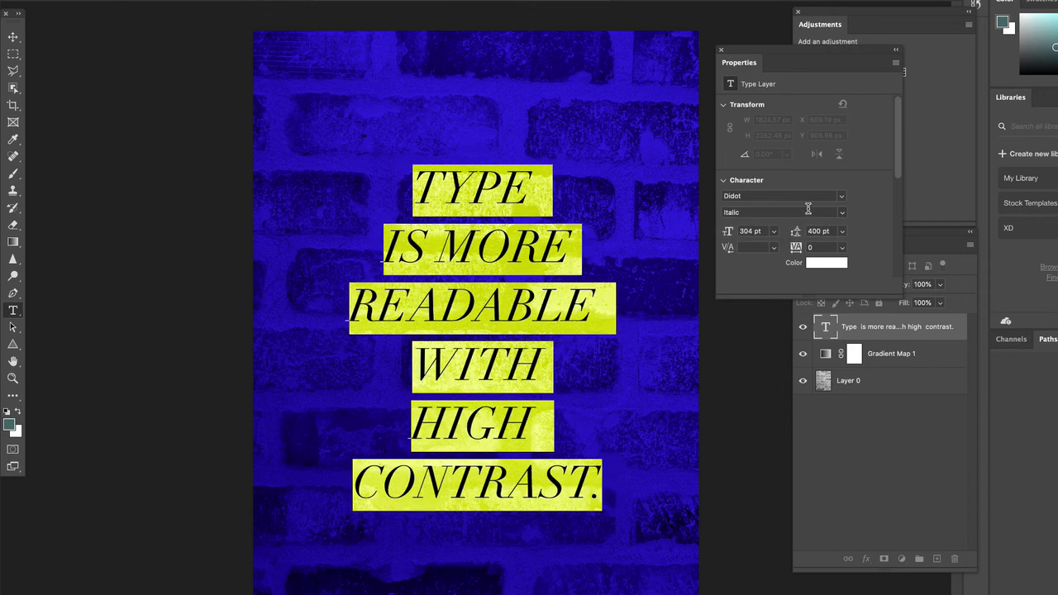
pyautogui.click(484, 279)
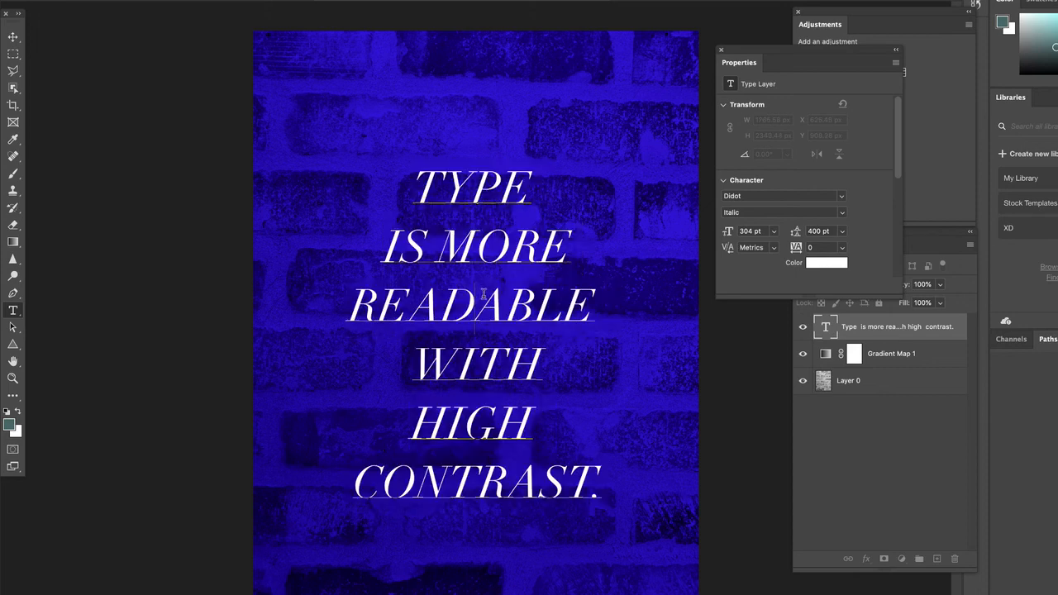
# Recolour the word READABLE in a slightly muted golden orange with a hue of 40°
pyautogui.doubleClick(483, 293)
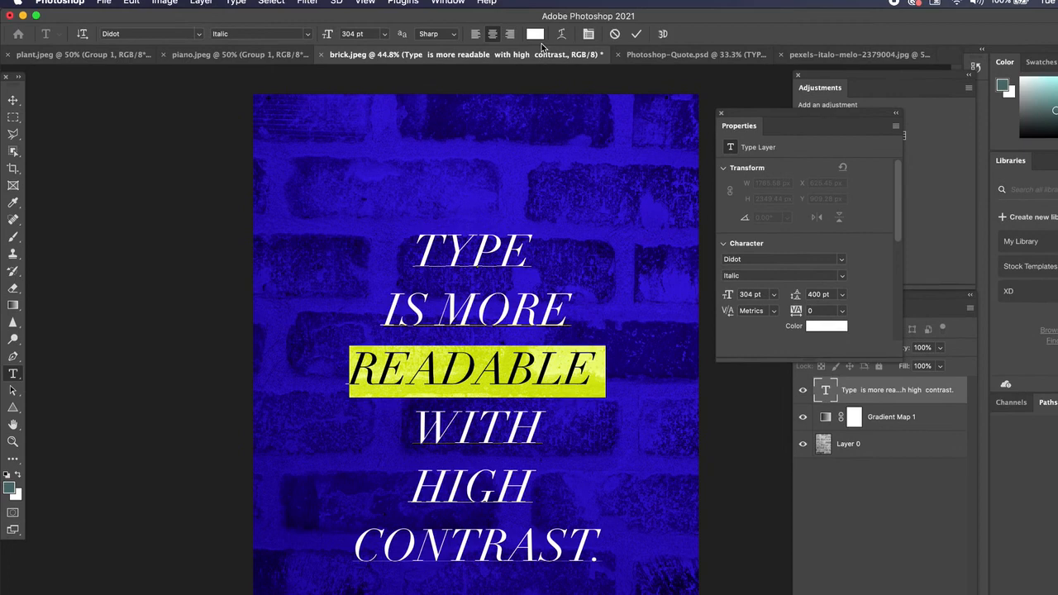
pyautogui.click(535, 40)
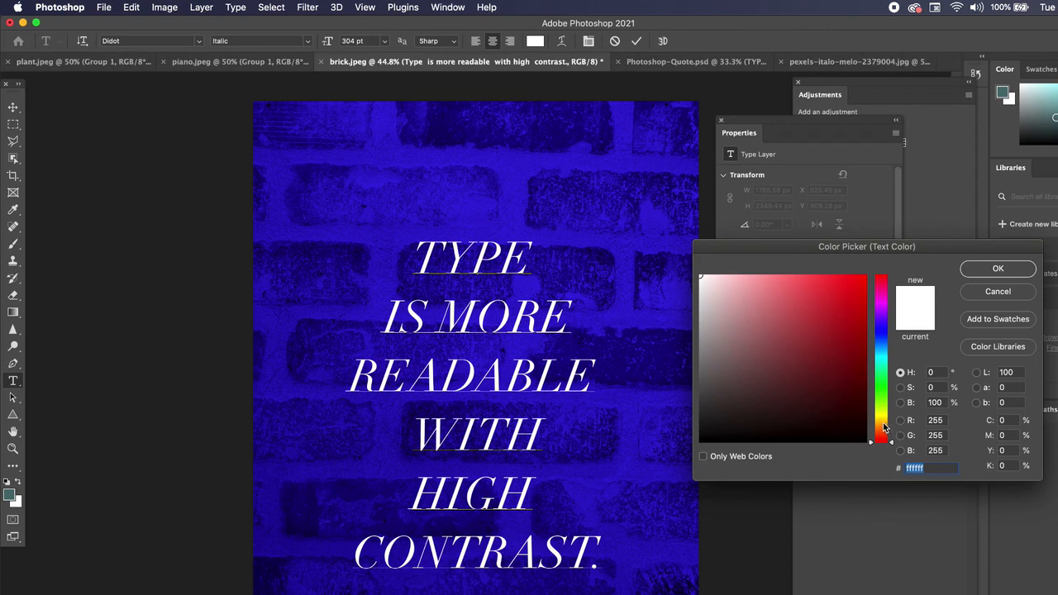
pyautogui.moveTo(884, 427)
pyautogui.mouseDown()
pyautogui.moveTo(886, 416)
pyautogui.moveTo(890, 424)
pyautogui.mouseUp()
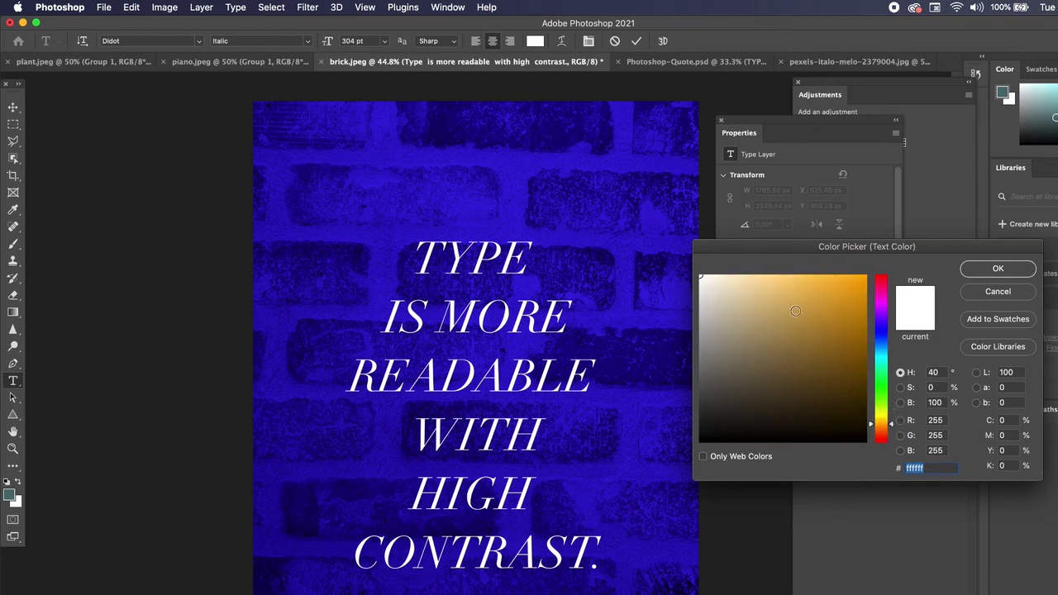
pyautogui.click(863, 277)
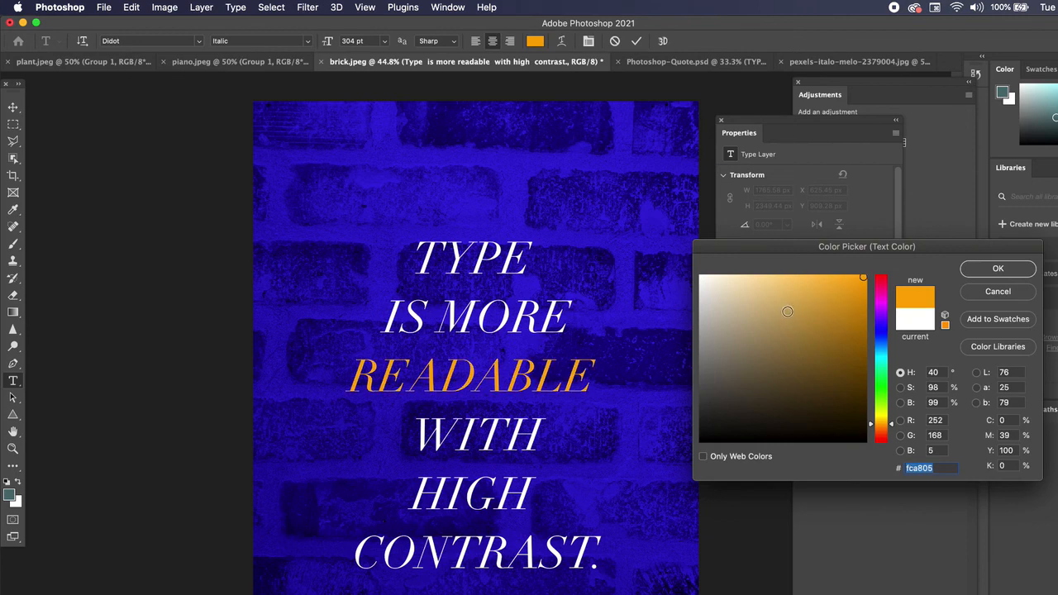
pyautogui.click(782, 311)
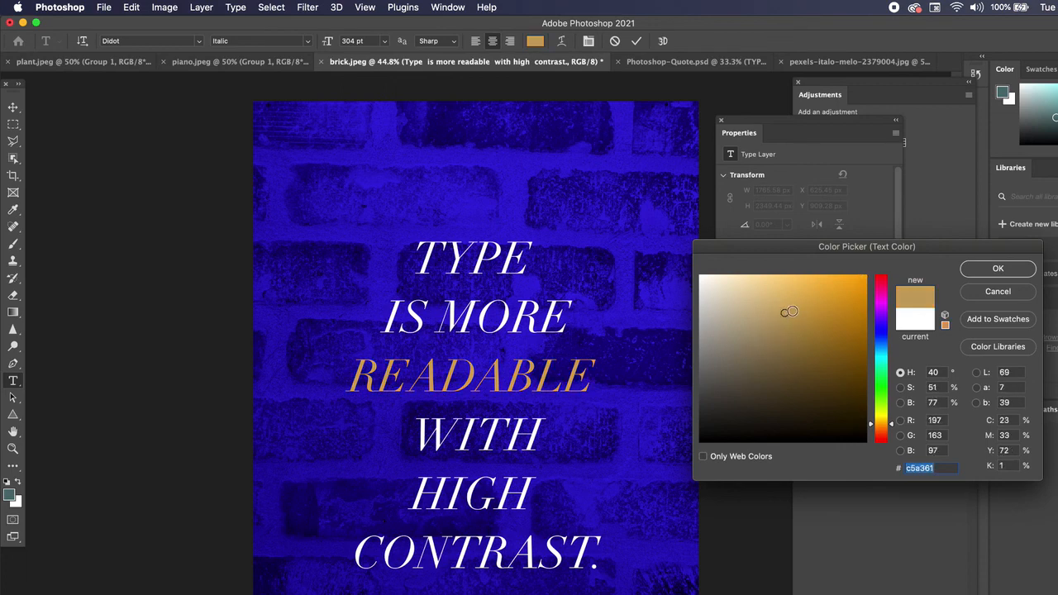
pyautogui.click(805, 302)
pyautogui.click(821, 292)
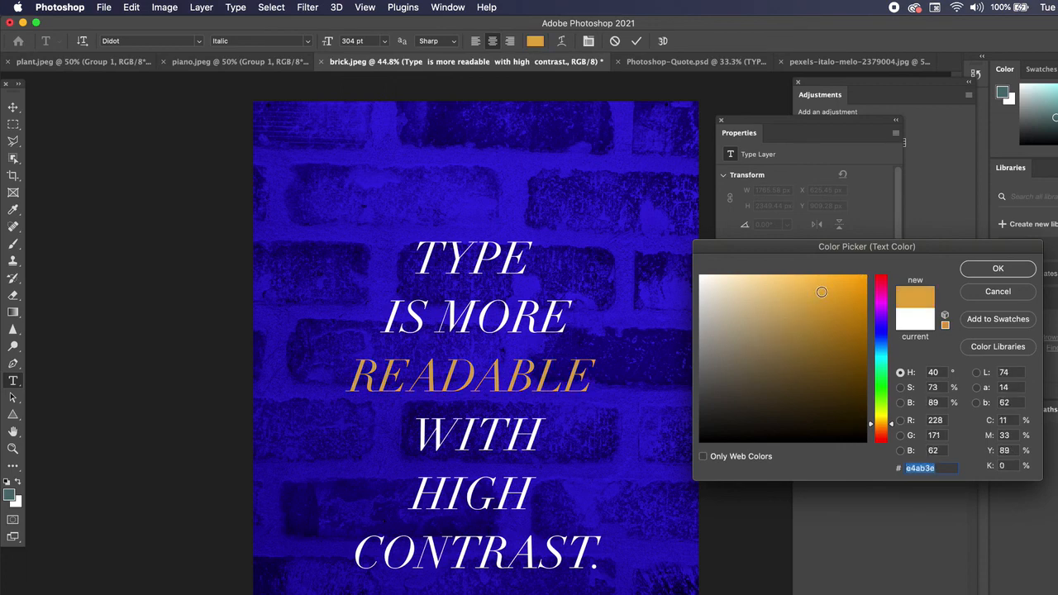
pyautogui.click(810, 294)
pyautogui.click(998, 269)
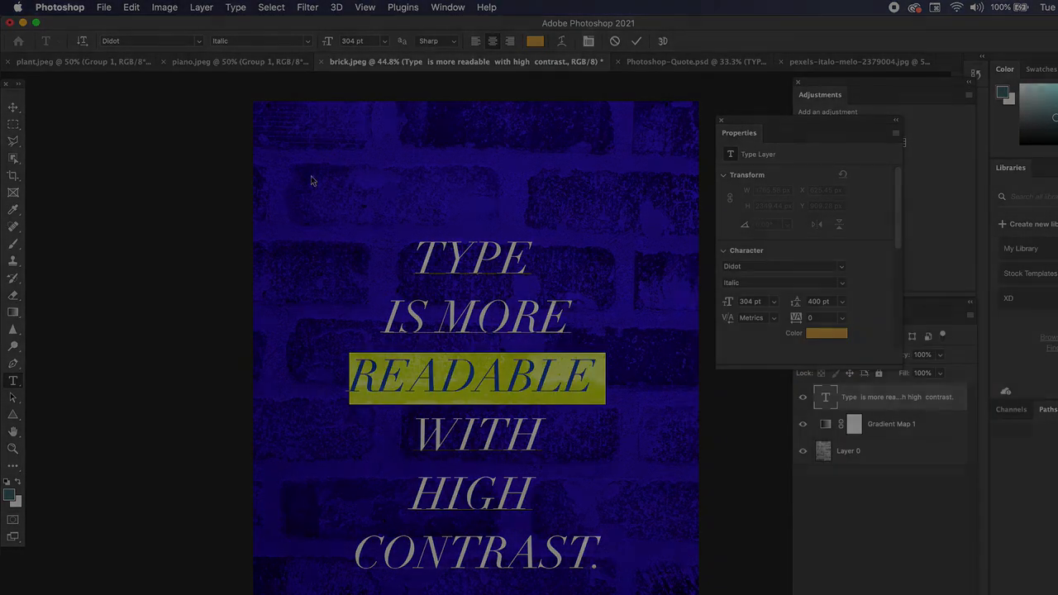